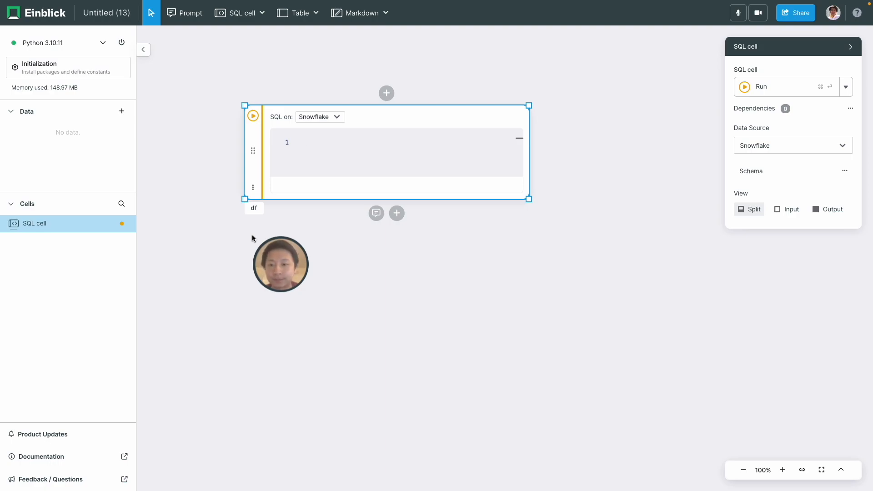
Paste and run the SALES_EXPORT query, then widen its cell to reveal more of the 12-column result
{"action": "type", "text": "SELECT * FROM EINBLICK.PUBLIC.SALES_EXPORT"}
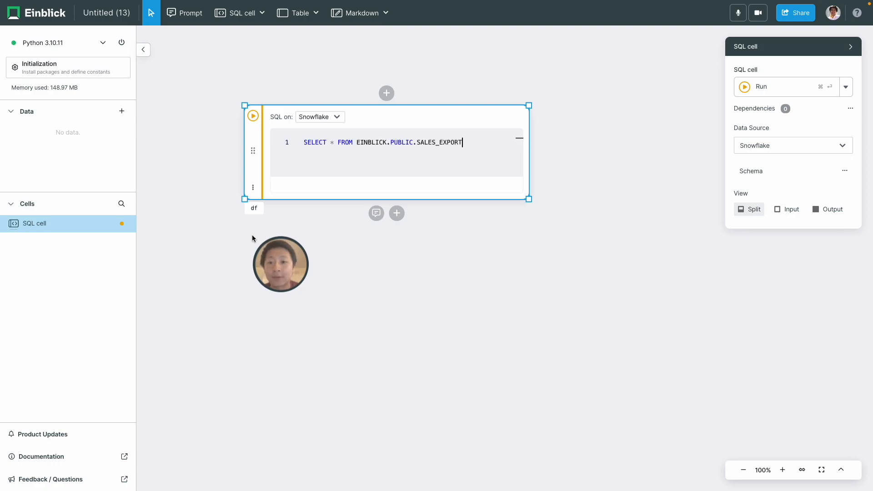
{"action": "key", "text": "super+Return"}
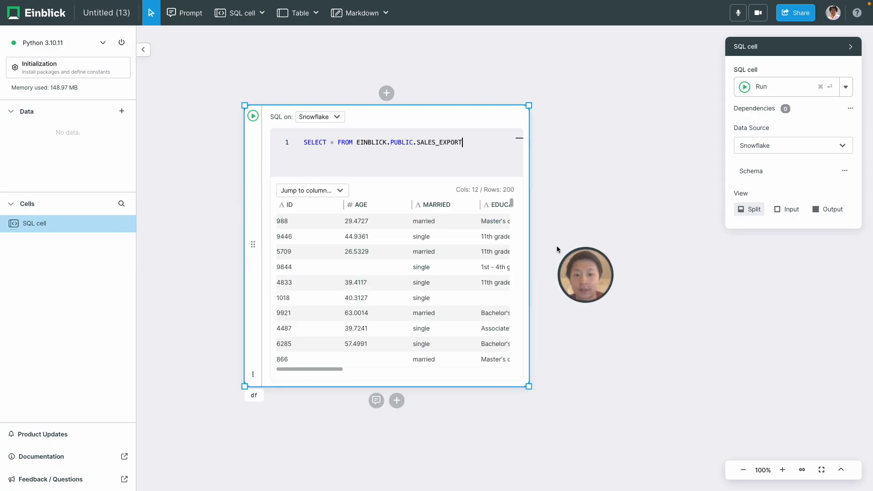
{"action": "left_click_drag", "start_coordinate": [553, 254], "coordinate": [809, 250]}
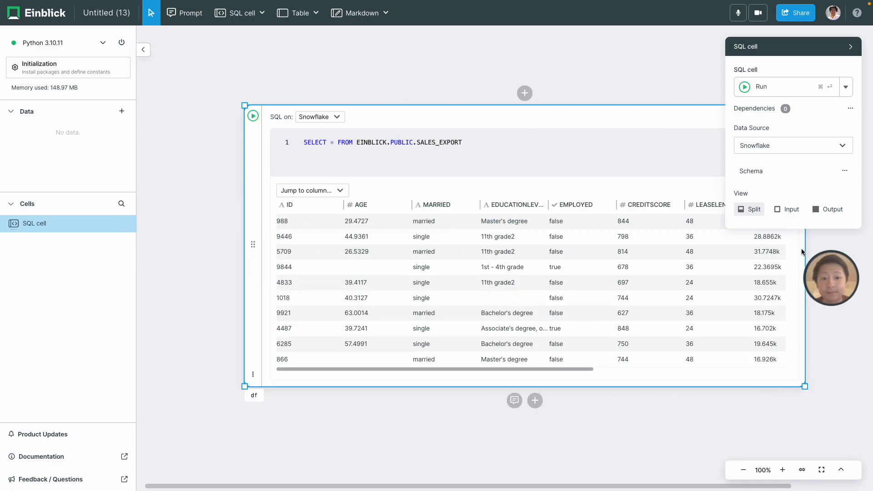
{"action": "scroll", "coordinate": [400, 380], "scroll_direction": "right", "scroll_amount": 3}
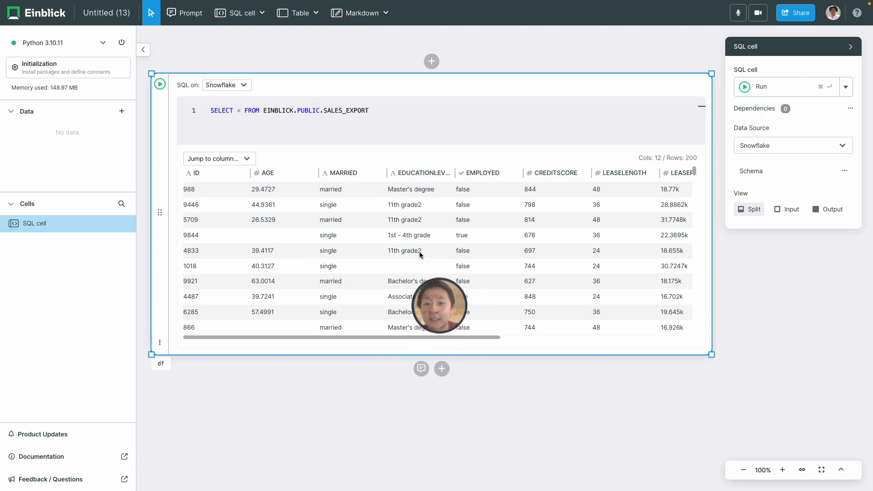
{"action": "scroll", "coordinate": [362, 235], "scroll_direction": "right", "scroll_amount": 8}
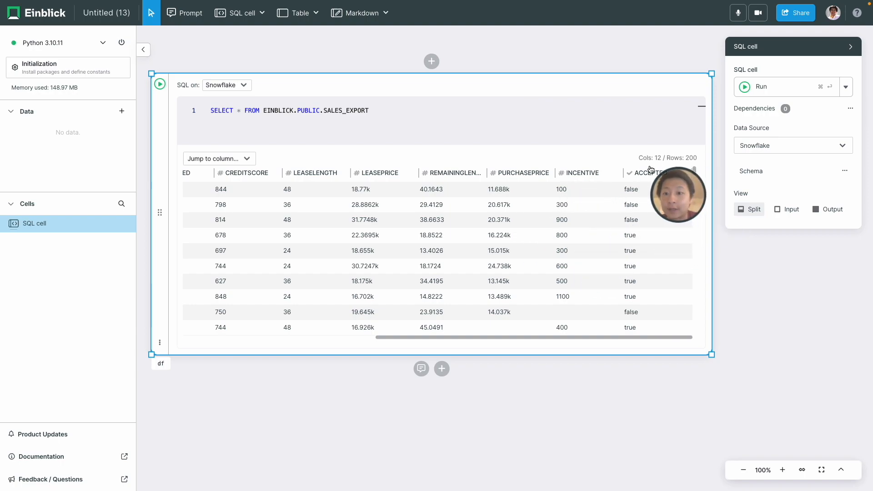
{"action": "scroll", "coordinate": [552, 389], "scroll_direction": "down", "scroll_amount": 2}
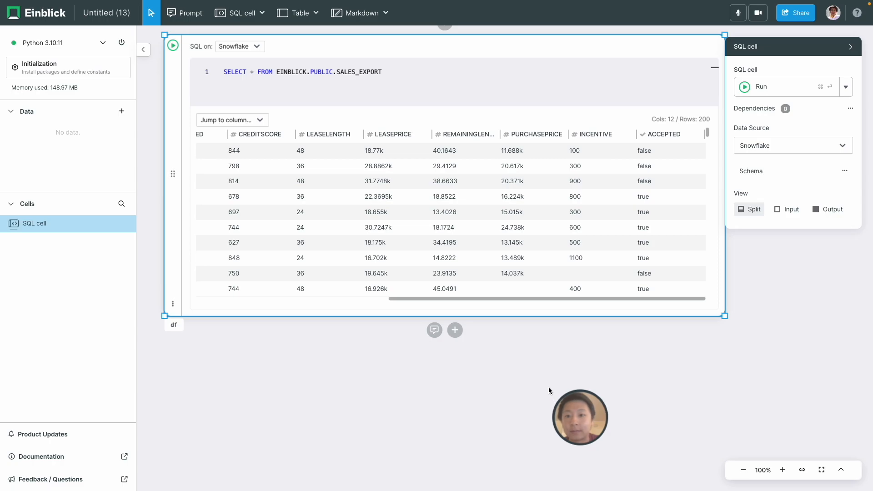
{"action": "left_click", "coordinate": [454, 306]}
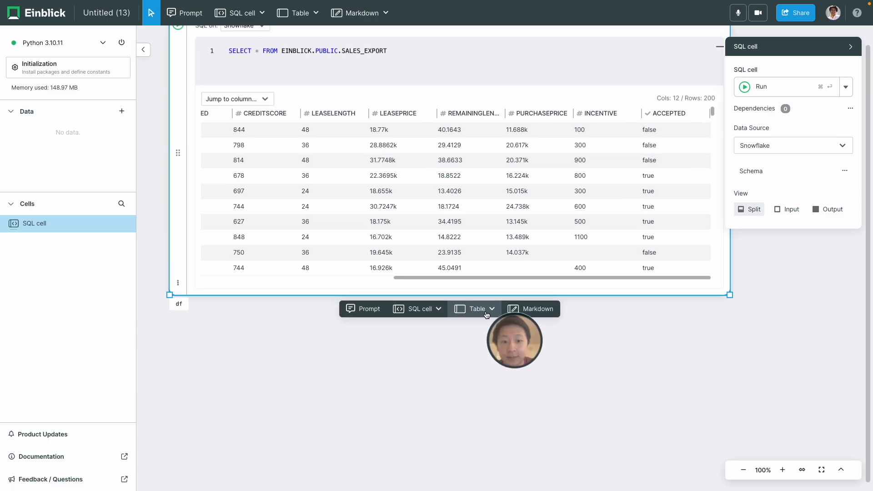
Add a Table cell showing the df query results below the SQL cell
{"action": "left_click", "coordinate": [474, 308]}
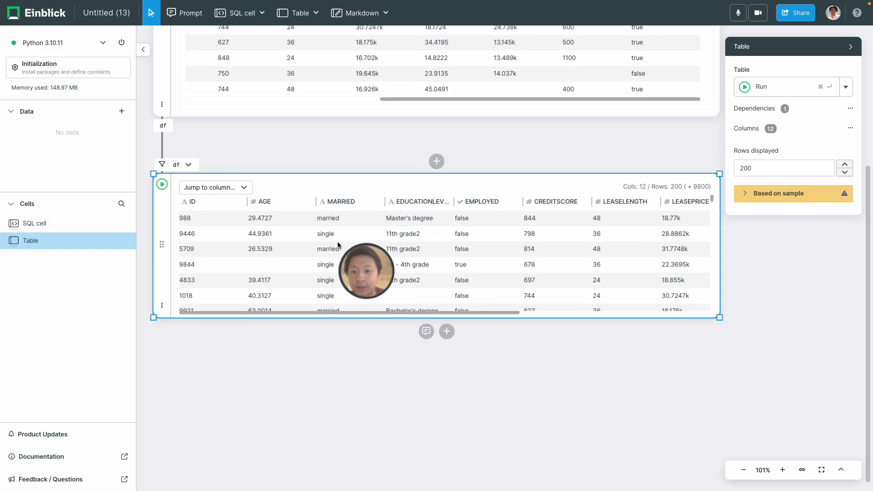
{"action": "scroll", "coordinate": [307, 245], "scroll_direction": "right", "scroll_amount": 6}
{"action": "scroll", "coordinate": [307, 242], "scroll_direction": "down", "scroll_amount": 4}
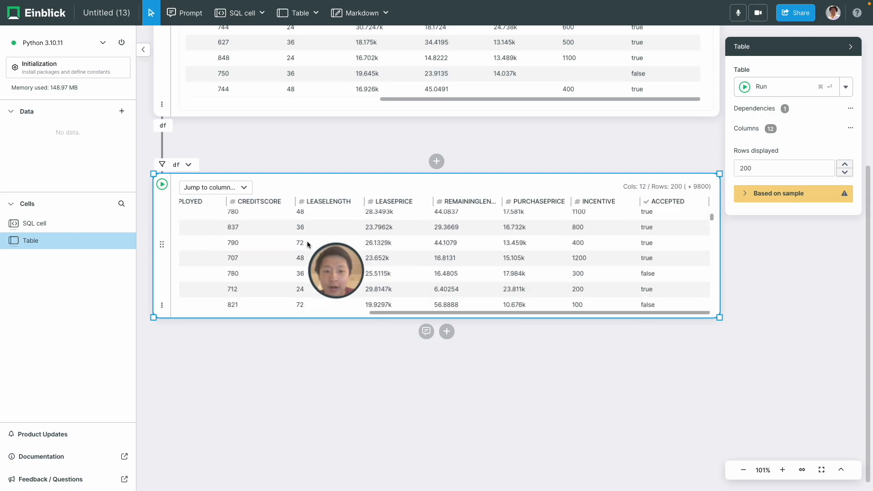
Create a bar chart of ACCEPTED counts and place it left, under the table
{"action": "left_click_drag", "start_coordinate": [668, 201], "coordinate": [350, 372]}
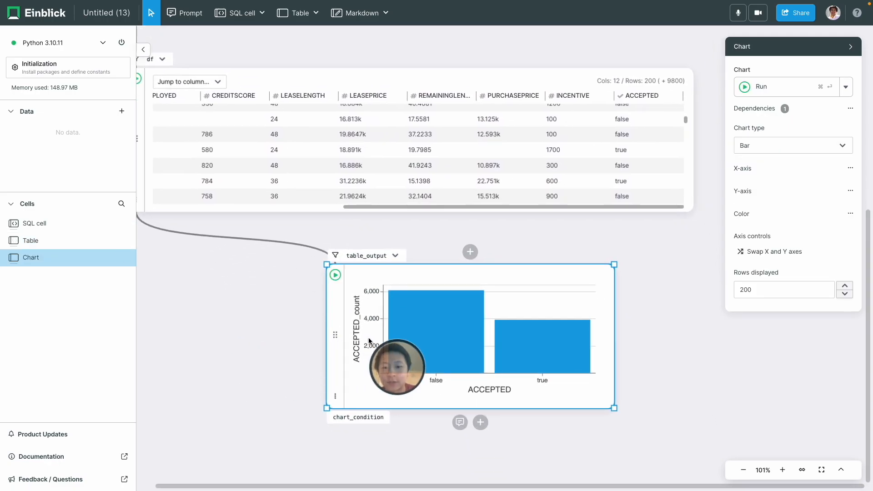
{"action": "left_click_drag", "start_coordinate": [335, 337], "coordinate": [177, 329]}
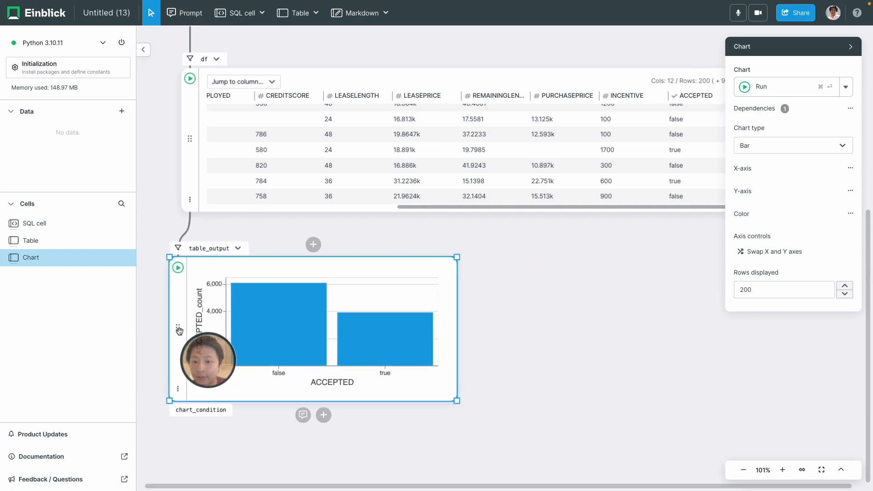
{"action": "mouse_move", "coordinate": [390, 331]}
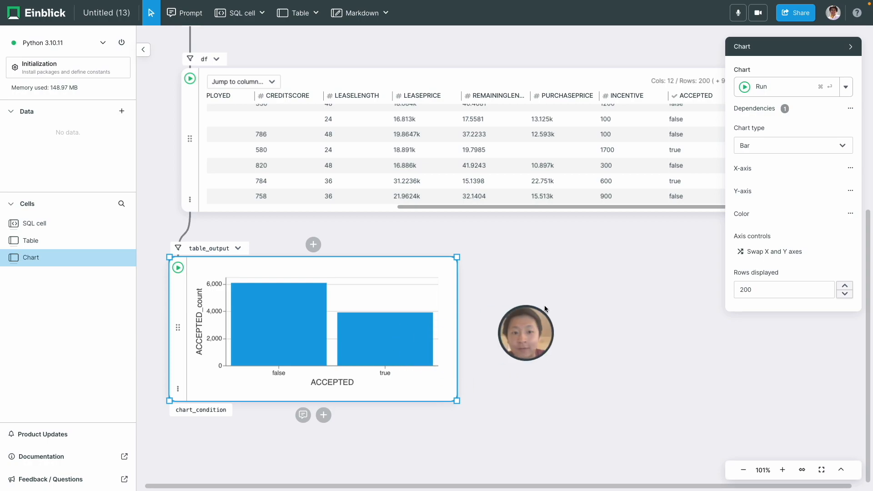
{"action": "scroll", "coordinate": [544, 305], "scroll_direction": "right", "scroll_amount": 1}
Chart INCENTIVE counts in a new cell and place it beside the ACCEPTED chart
{"action": "left_click_drag", "start_coordinate": [595, 105], "coordinate": [499, 238]}
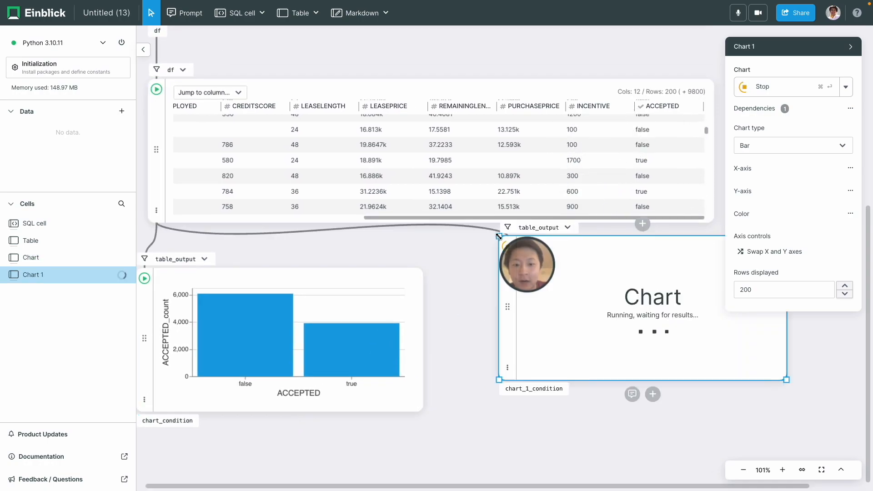
{"action": "left_click_drag", "start_coordinate": [510, 304], "coordinate": [451, 329]}
{"action": "mouse_move", "coordinate": [507, 340]}
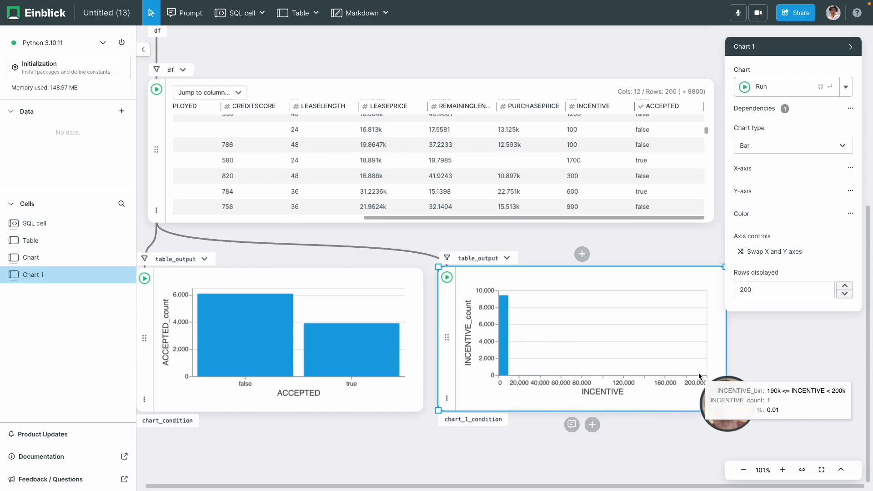
{"action": "scroll", "coordinate": [403, 435], "scroll_direction": "down", "scroll_amount": 2}
{"action": "scroll", "coordinate": [403, 435], "scroll_direction": "down", "scroll_amount": 1}
{"action": "scroll", "coordinate": [402, 435], "scroll_direction": "right", "scroll_amount": 1}
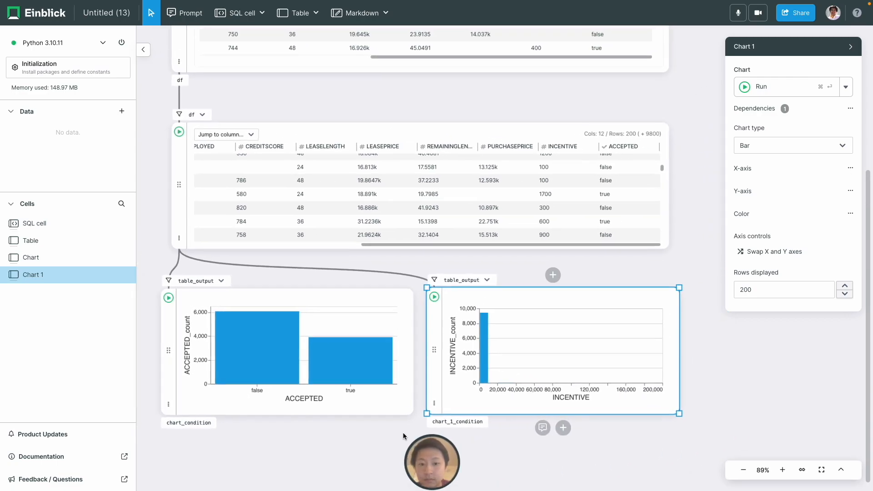
{"action": "left_click", "coordinate": [481, 168]}
{"action": "mouse_move", "coordinate": [424, 264]}
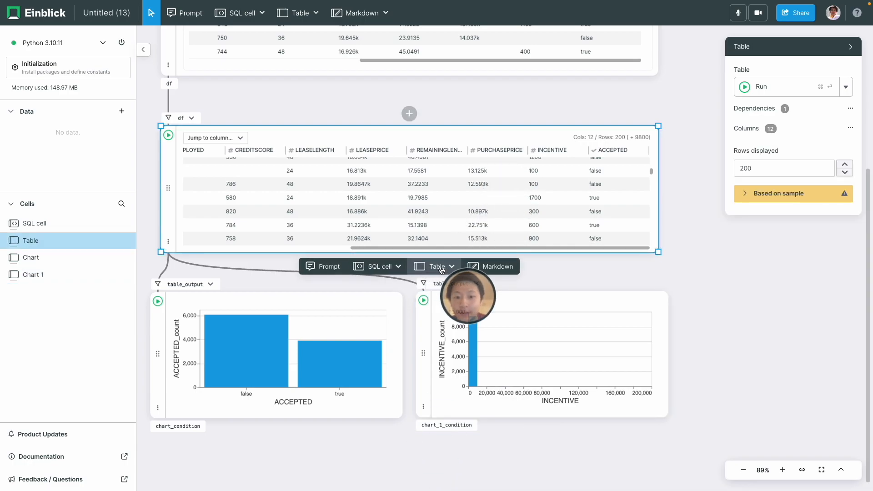
Add a Python cell running df.describe() and look over its summary statistics
{"action": "left_click", "coordinate": [399, 266]}
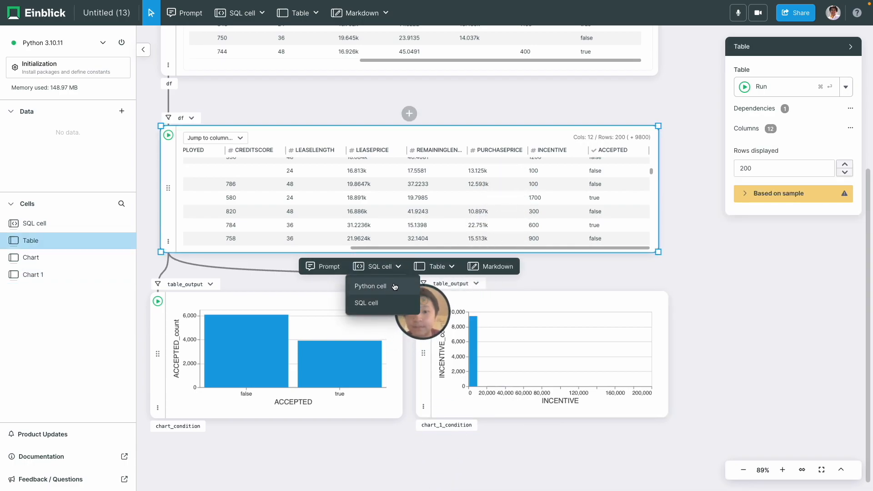
{"action": "left_click", "coordinate": [392, 285]}
{"action": "type", "text": "df.describe()"}
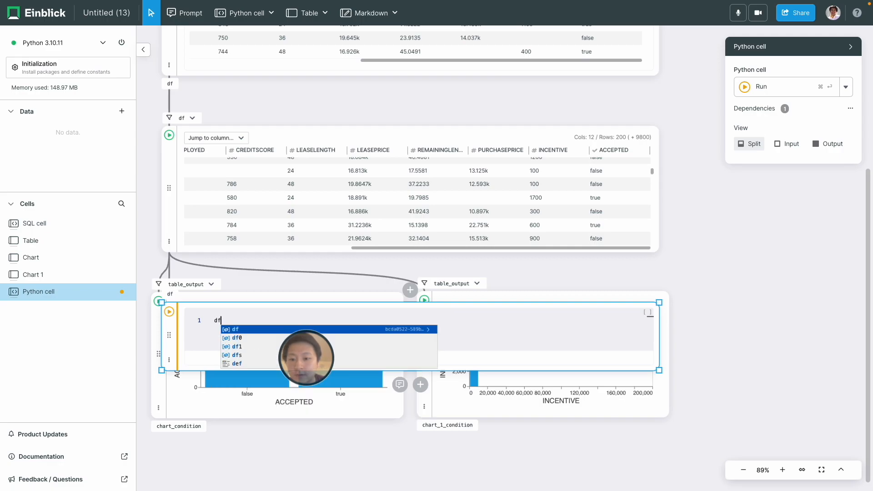
{"action": "key", "text": "super+Return"}
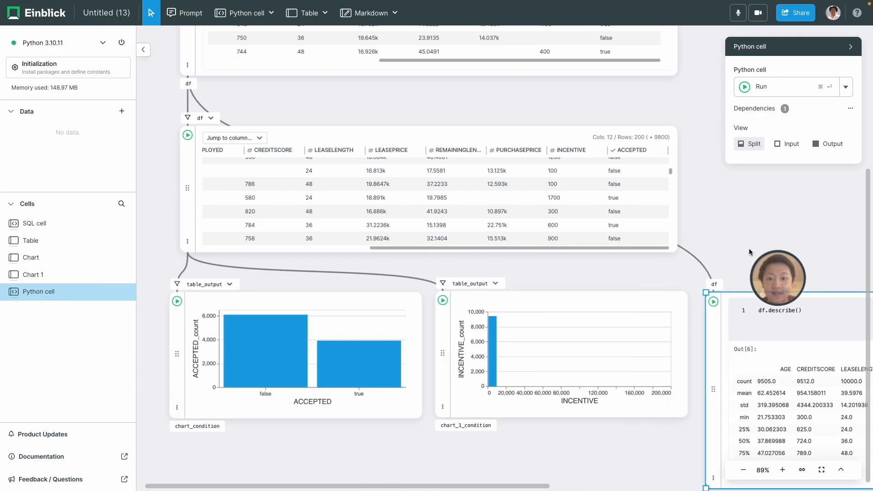
{"action": "scroll", "coordinate": [749, 252], "scroll_direction": "right", "scroll_amount": 4}
{"action": "scroll", "coordinate": [749, 251], "scroll_direction": "left", "scroll_amount": 2}
{"action": "scroll", "coordinate": [749, 251], "scroll_direction": "down", "scroll_amount": 1}
{"action": "scroll", "coordinate": [748, 248], "scroll_direction": "left", "scroll_amount": 2}
{"action": "scroll", "coordinate": [748, 248], "scroll_direction": "down", "scroll_amount": 1}
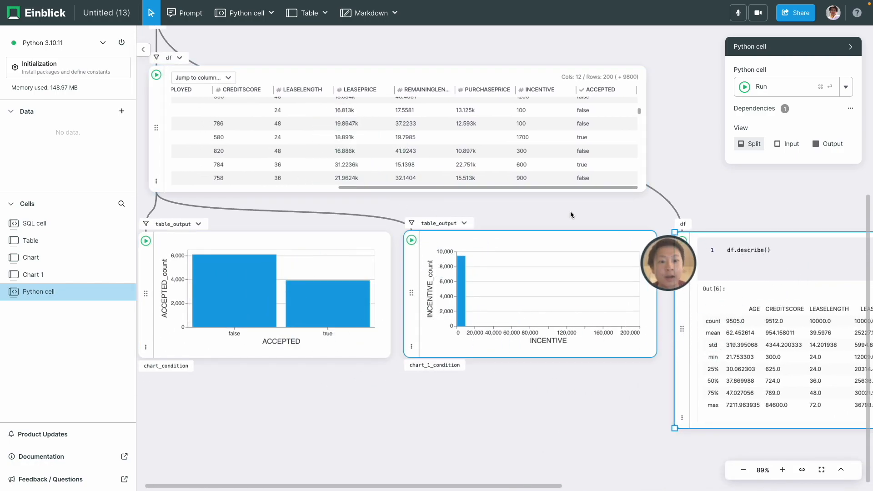
{"action": "scroll", "coordinate": [717, 217], "scroll_direction": "right", "scroll_amount": 5}
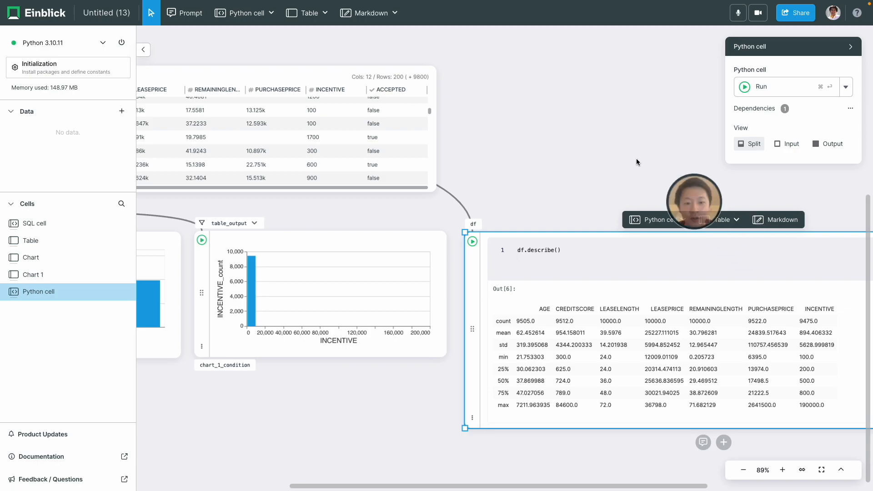
{"action": "scroll", "coordinate": [624, 157], "scroll_direction": "right", "scroll_amount": 4}
{"action": "scroll", "coordinate": [625, 157], "scroll_direction": "down", "scroll_amount": 2}
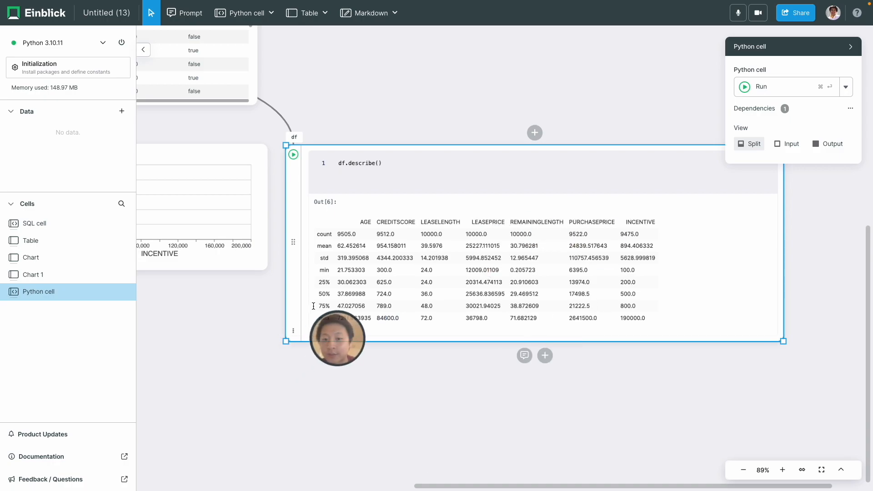
{"action": "scroll", "coordinate": [237, 336], "scroll_direction": "left", "scroll_amount": 8}
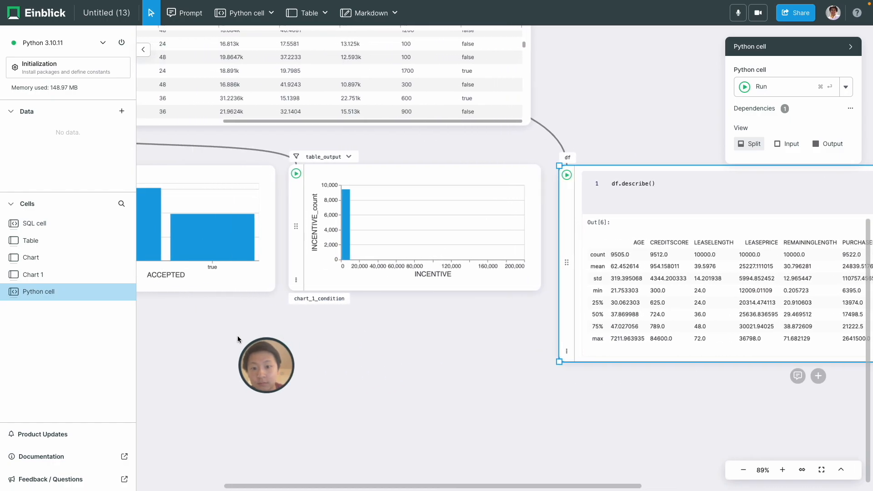
{"action": "scroll", "coordinate": [237, 336], "scroll_direction": "up", "scroll_amount": 3}
Use the Table cell's AI prompt to generate a cell removing outliers beyond 3 standard deviations
{"action": "scroll", "coordinate": [427, 224], "scroll_direction": "left", "scroll_amount": 5}
{"action": "left_click", "coordinate": [427, 224]}
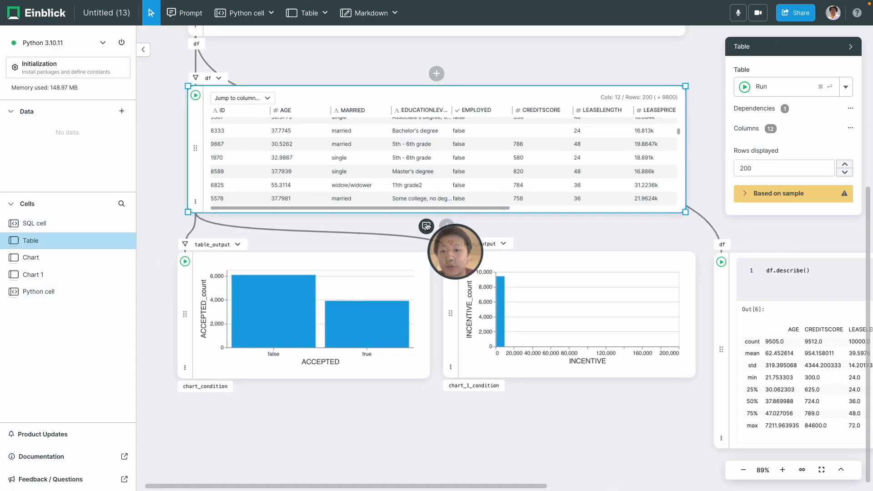
{"action": "left_click", "coordinate": [427, 226]}
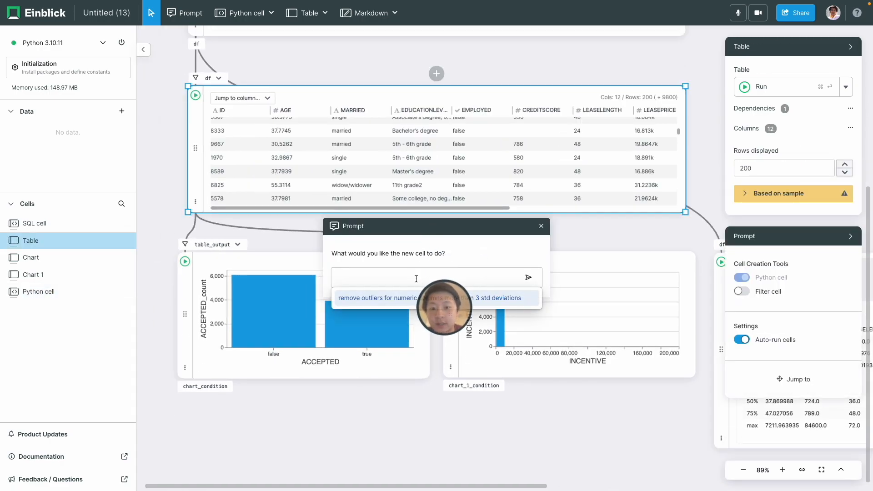
{"action": "left_click", "coordinate": [445, 295]}
{"action": "left_click", "coordinate": [456, 278]}
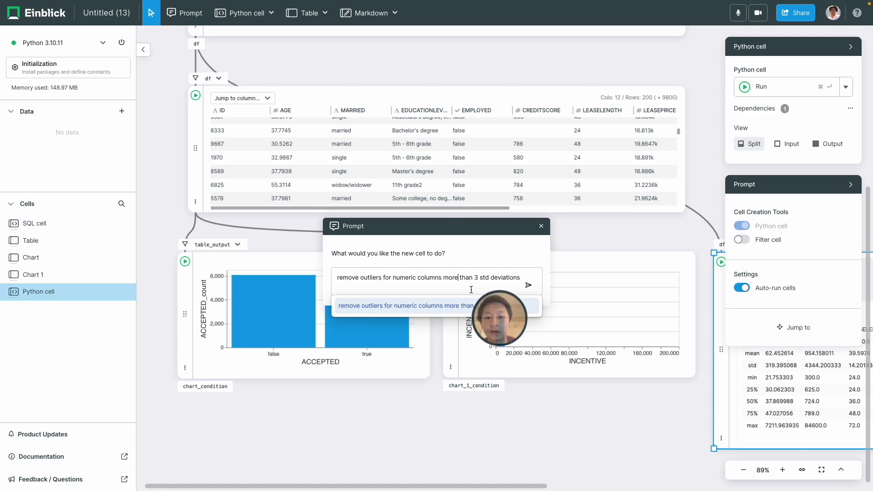
{"action": "key", "text": "Return"}
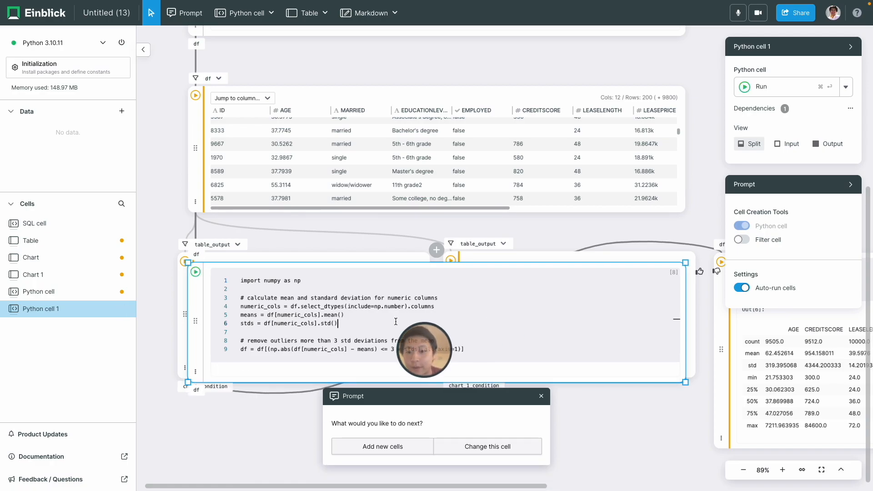
Run the generated outlier-removal cell and position it just under the charts
{"action": "key", "text": "super+Return"}
{"action": "left_click_drag", "start_coordinate": [193, 339], "coordinate": [192, 451]}
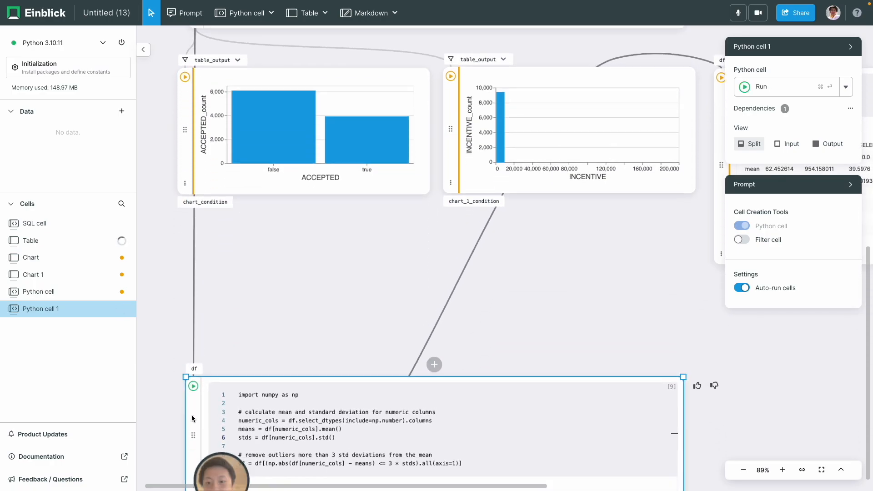
{"action": "left_click_drag", "start_coordinate": [192, 418], "coordinate": [189, 360]}
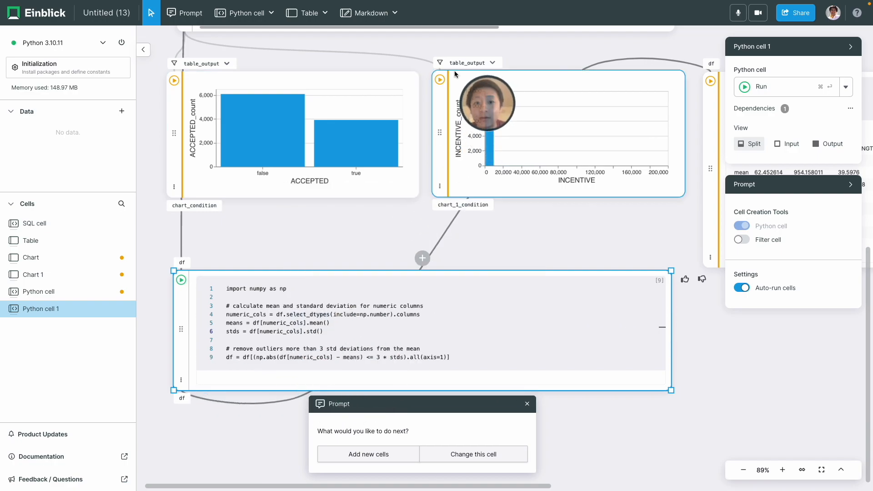
{"action": "scroll", "coordinate": [378, 87], "scroll_direction": "up", "scroll_amount": 4}
{"action": "scroll", "coordinate": [378, 86], "scroll_direction": "left", "scroll_amount": 2}
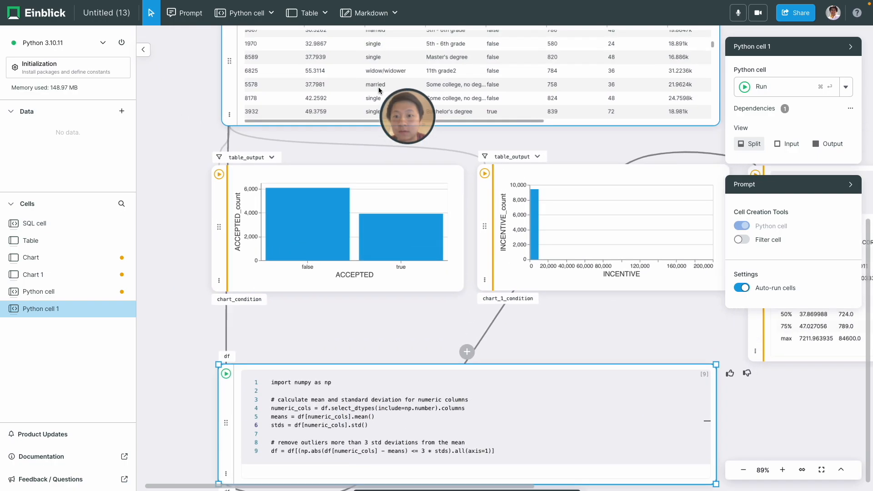
Rerun the table, the INCENTIVE chart and the ACCEPTED chart on the cleaned data
{"action": "left_click", "coordinate": [268, 93]}
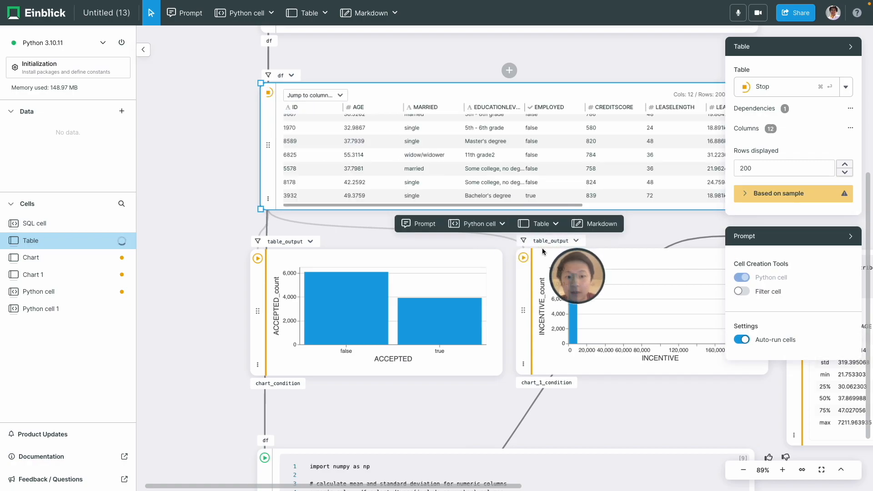
{"action": "left_click", "coordinate": [523, 258]}
{"action": "scroll", "coordinate": [516, 351], "scroll_direction": "down", "scroll_amount": 1}
{"action": "scroll", "coordinate": [515, 351], "scroll_direction": "right", "scroll_amount": 1}
{"action": "scroll", "coordinate": [515, 351], "scroll_direction": "down", "scroll_amount": 2}
{"action": "scroll", "coordinate": [515, 351], "scroll_direction": "right", "scroll_amount": 2}
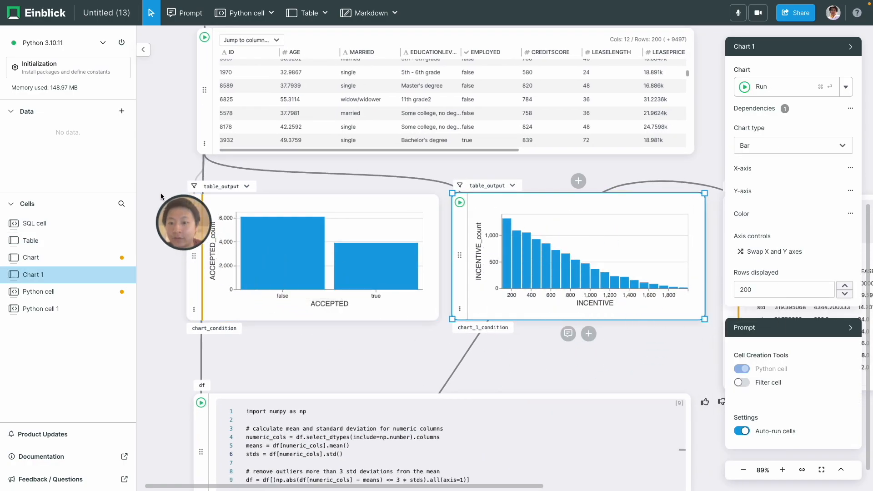
{"action": "left_click", "coordinate": [195, 207]}
{"action": "left_click", "coordinate": [196, 206]}
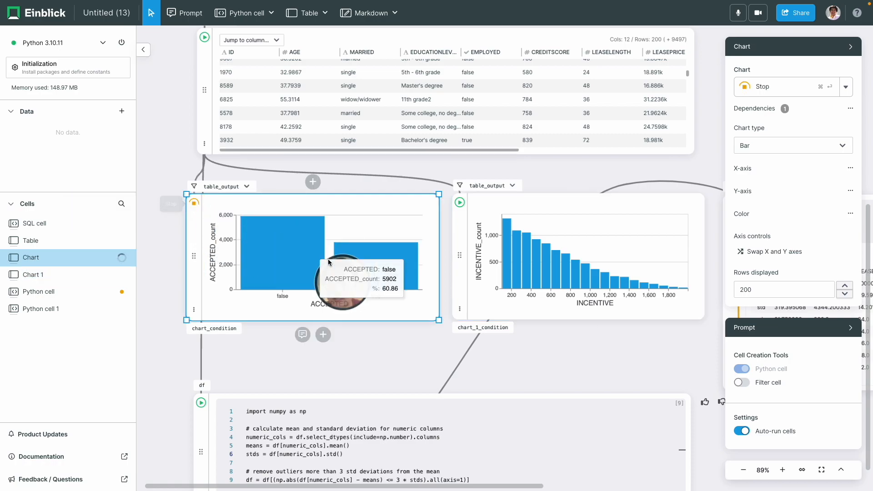
Check the ACCEPTED column in the table, then select the outlier-removal Python cell 1
{"action": "scroll", "coordinate": [531, 335], "scroll_direction": "down", "scroll_amount": 4}
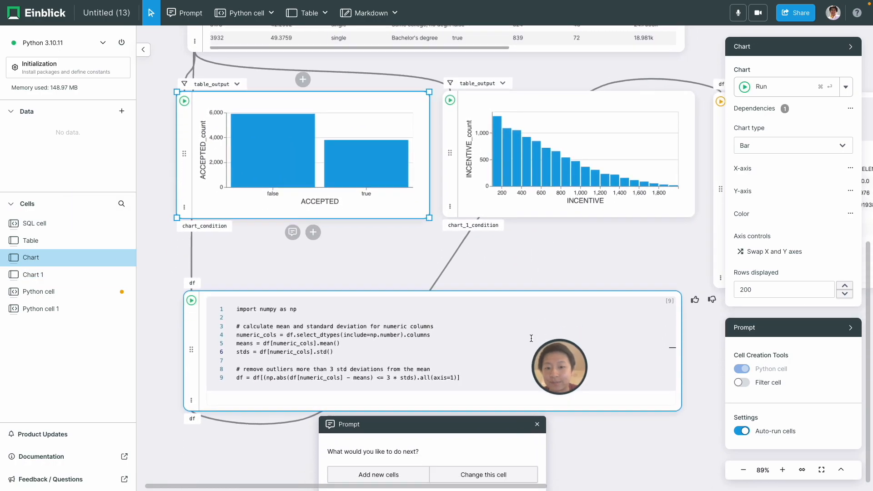
{"action": "left_click", "coordinate": [642, 357]}
{"action": "scroll", "coordinate": [381, 197], "scroll_direction": "up", "scroll_amount": 5}
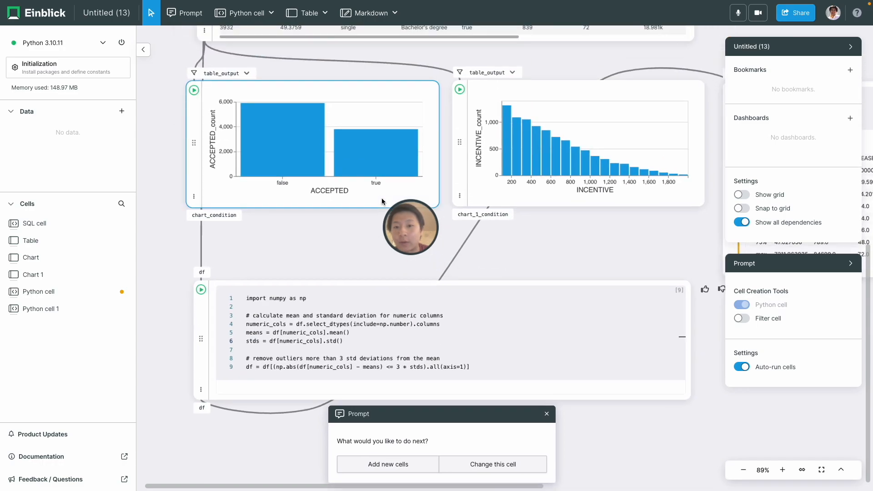
{"action": "left_click", "coordinate": [405, 158]}
{"action": "scroll", "coordinate": [406, 157], "scroll_direction": "right", "scroll_amount": 3}
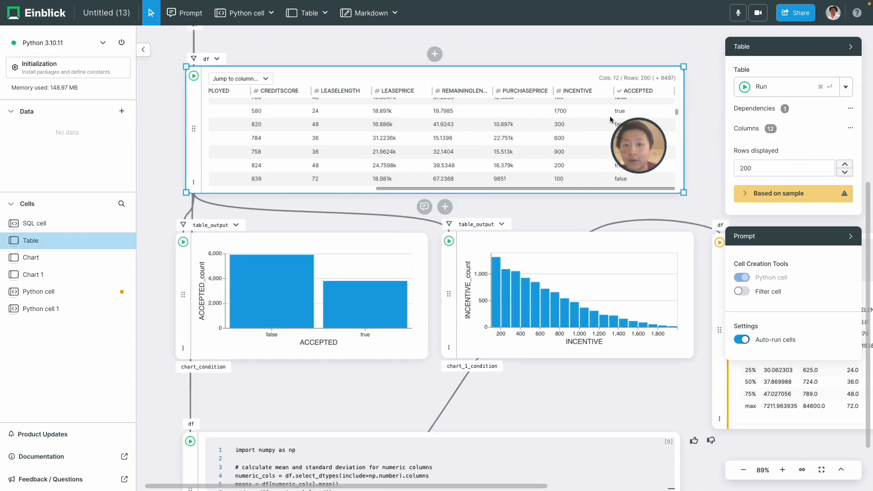
{"action": "scroll", "coordinate": [609, 121], "scroll_direction": "left", "scroll_amount": 3}
{"action": "scroll", "coordinate": [486, 220], "scroll_direction": "down", "scroll_amount": 9}
{"action": "scroll", "coordinate": [487, 220], "scroll_direction": "left", "scroll_amount": 2}
{"action": "scroll", "coordinate": [490, 219], "scroll_direction": "left", "scroll_amount": 2}
{"action": "scroll", "coordinate": [490, 219], "scroll_direction": "up", "scroll_amount": 1}
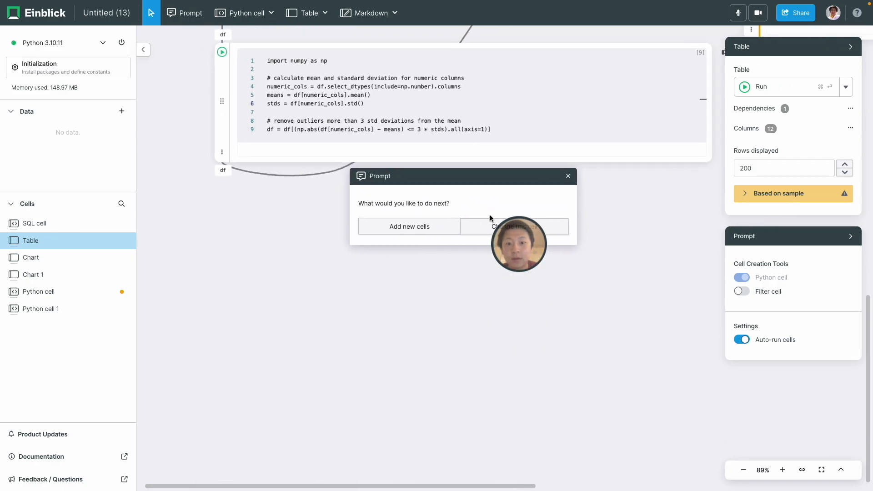
{"action": "left_click", "coordinate": [486, 154]}
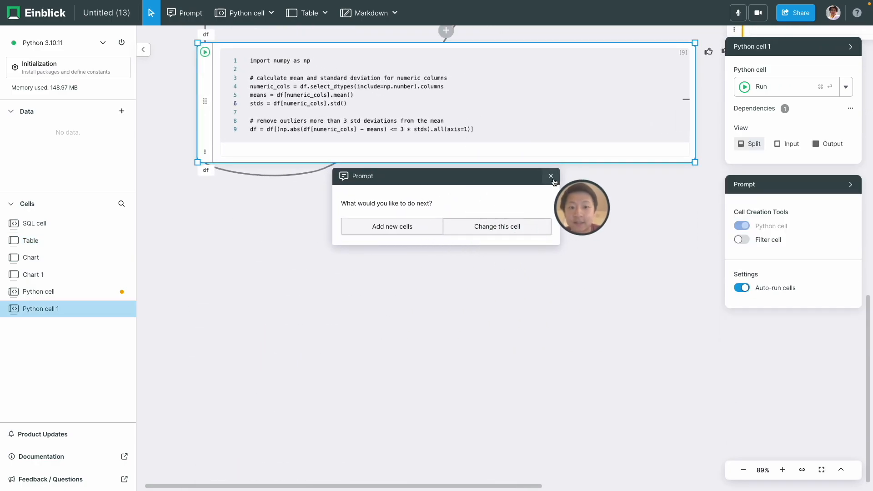
Add a Python cell running df.corr(), which fails converting the string 'married' to float
{"action": "left_click", "coordinate": [550, 176]}
{"action": "left_click", "coordinate": [423, 176]}
{"action": "left_click", "coordinate": [387, 230]}
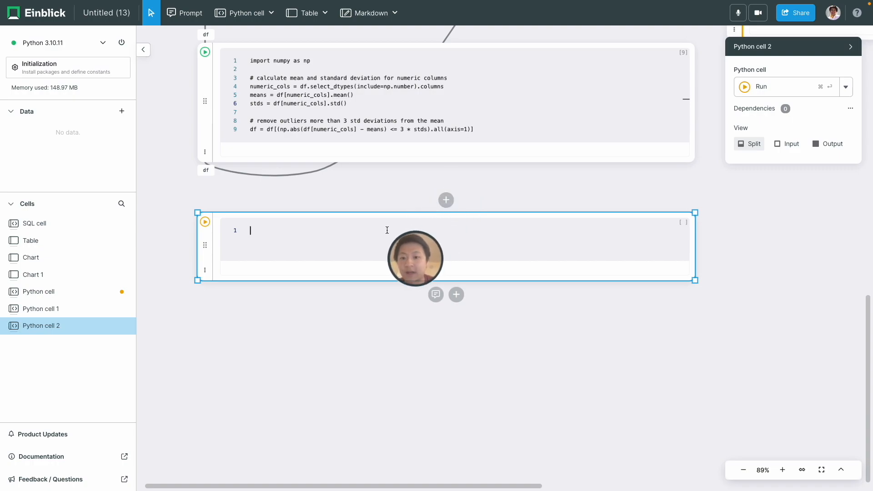
{"action": "type", "text": "df.corr()"}
{"action": "key", "text": "super+Return"}
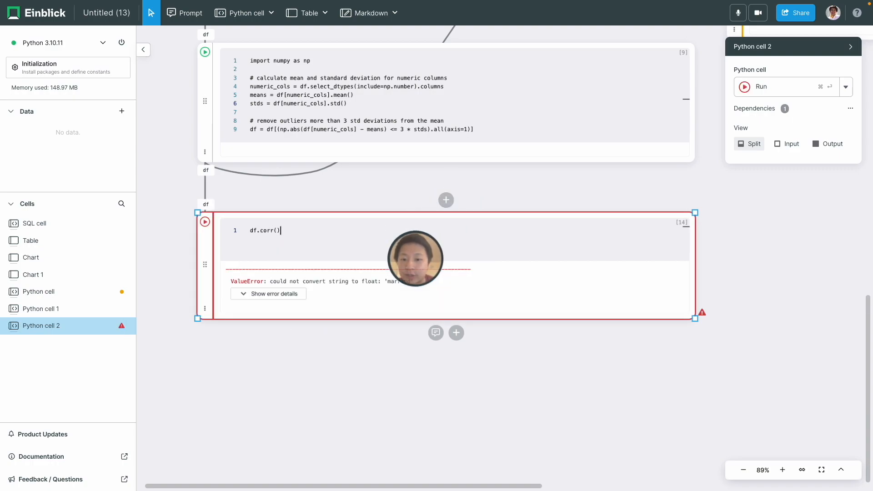
Narrow the failing correlation cell and bring up the AI prompt on the outlier-removal cell
{"action": "left_click_drag", "start_coordinate": [413, 281], "coordinate": [230, 281]}
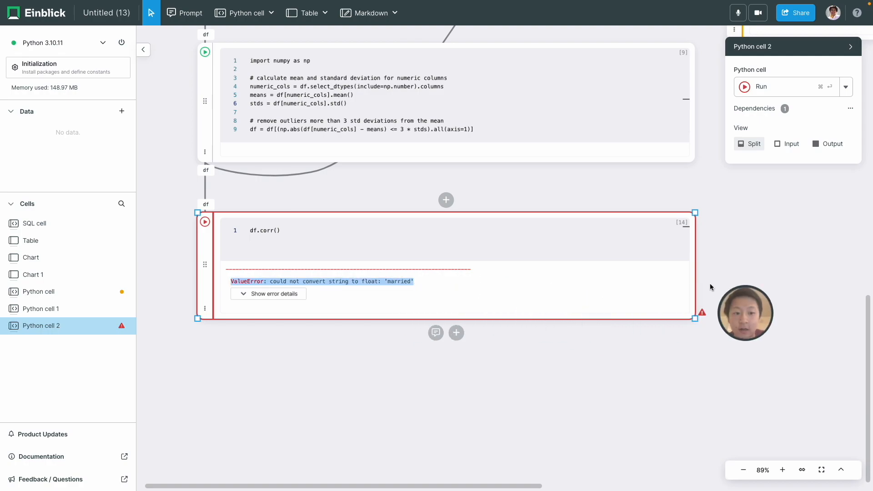
{"action": "left_click_drag", "start_coordinate": [694, 286], "coordinate": [414, 284]}
{"action": "left_click", "coordinate": [352, 100]}
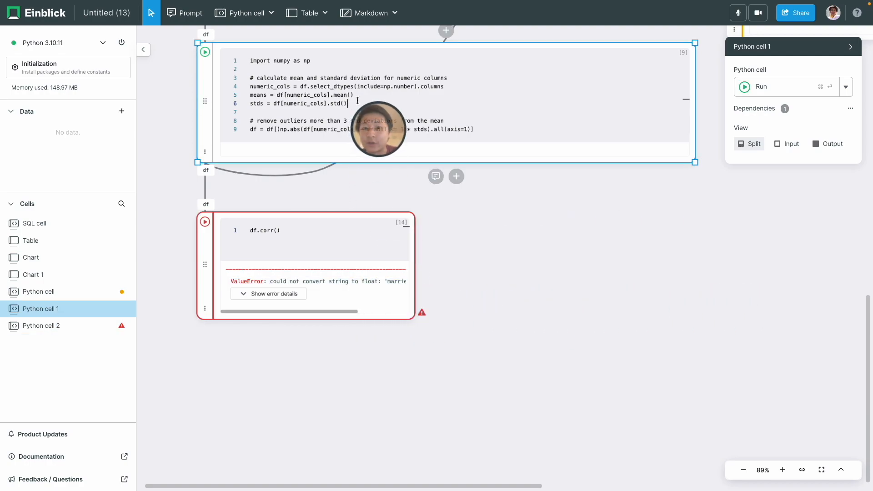
{"action": "left_click", "coordinate": [436, 176]}
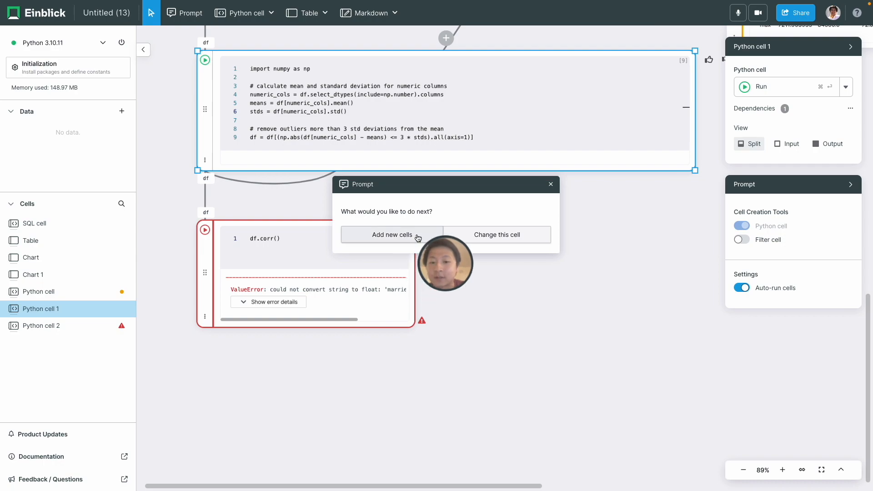
Have the AI add a plotly bar chart of each column's correlation with ACCEPTED, one-hot encoding categoricals
{"action": "left_click", "coordinate": [417, 238]}
{"action": "type", "text": "show me all correlations with Accepted in a plotly bar chart, one-hot encode columns if necessary"}
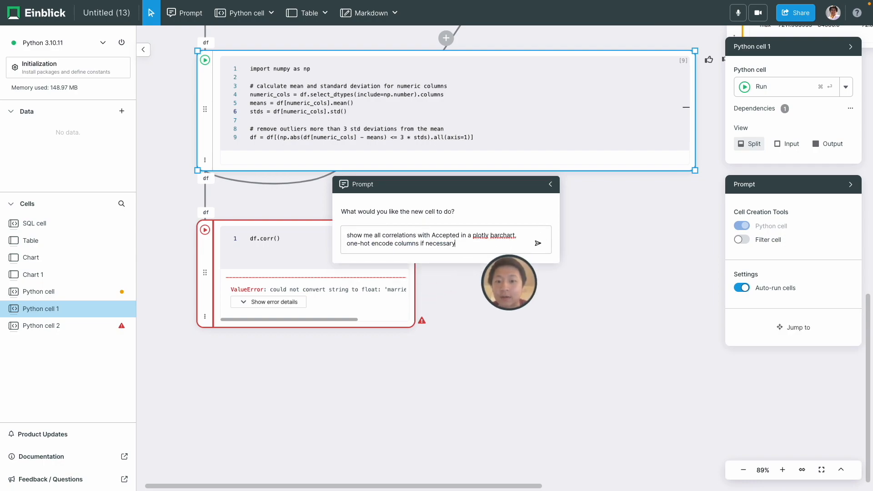
{"action": "key", "text": "Return"}
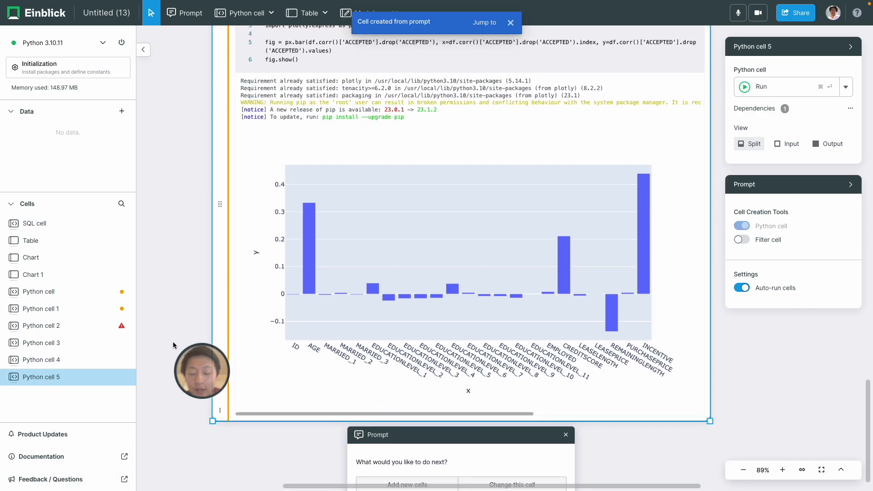
{"action": "mouse_move", "coordinate": [610, 307]}
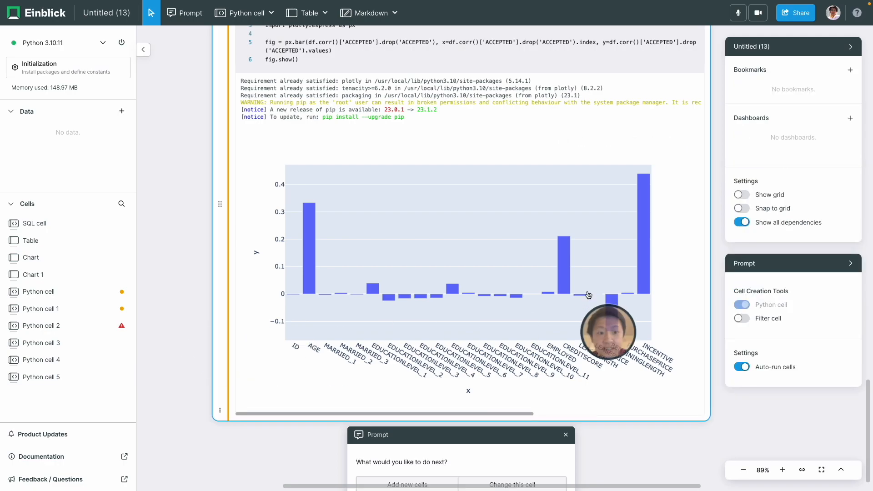
{"action": "mouse_move", "coordinate": [647, 246]}
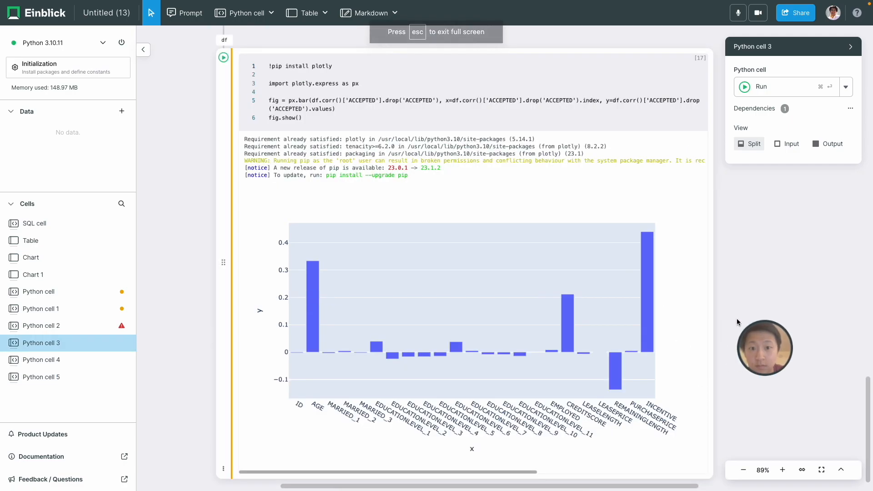
{"action": "left_click", "coordinate": [737, 319]}
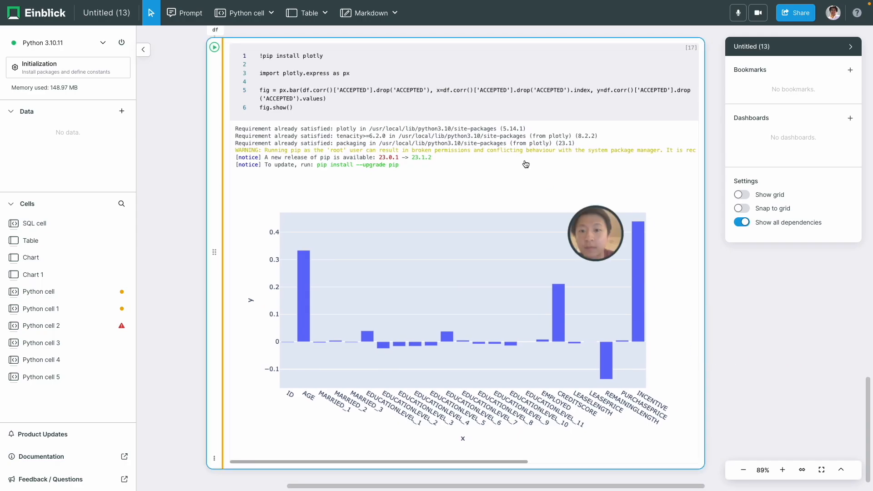
Ask the AI to change Python cell 5 with the request 'sort bars by correlation'
{"action": "left_click", "coordinate": [503, 204]}
{"action": "scroll", "coordinate": [744, 359], "scroll_direction": "down", "scroll_amount": 2}
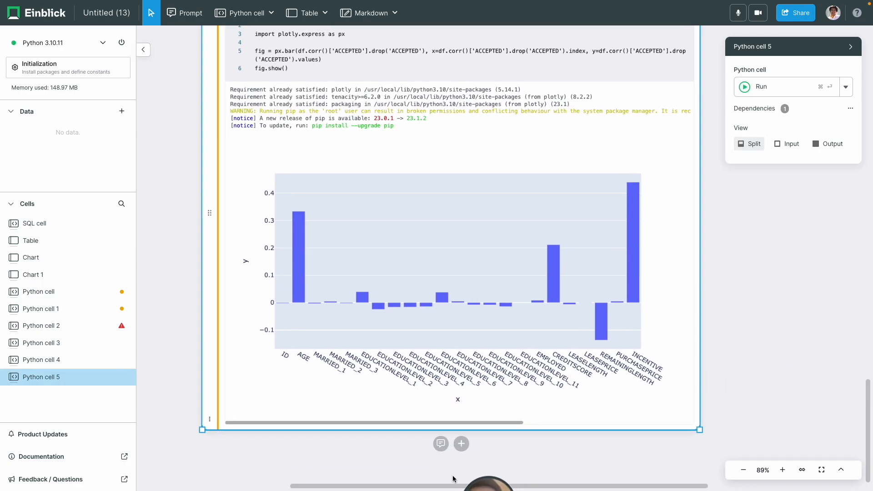
{"action": "left_click", "coordinate": [441, 444]}
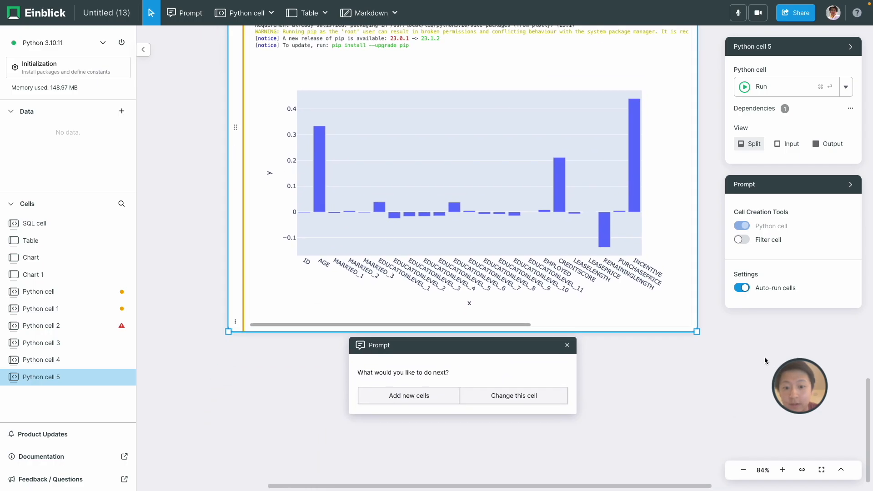
{"action": "left_click", "coordinate": [503, 396]}
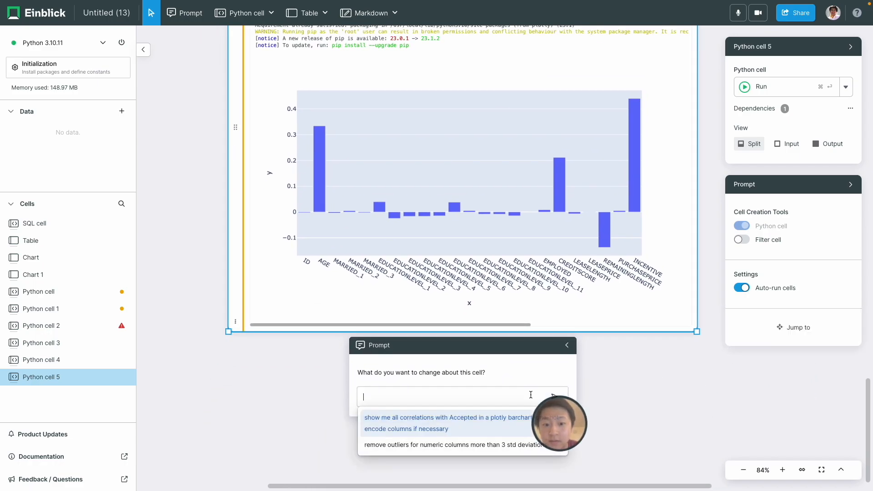
{"action": "type", "text": "sort bars by correlation"}
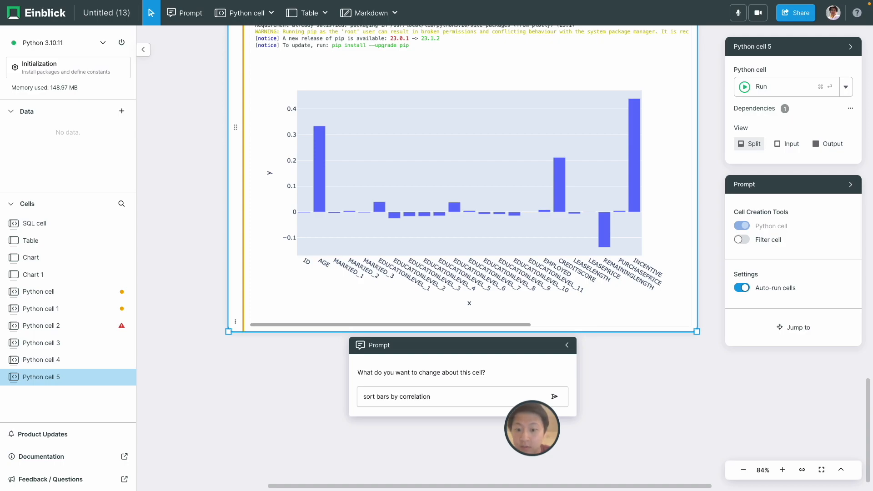
{"action": "key", "text": "Return"}
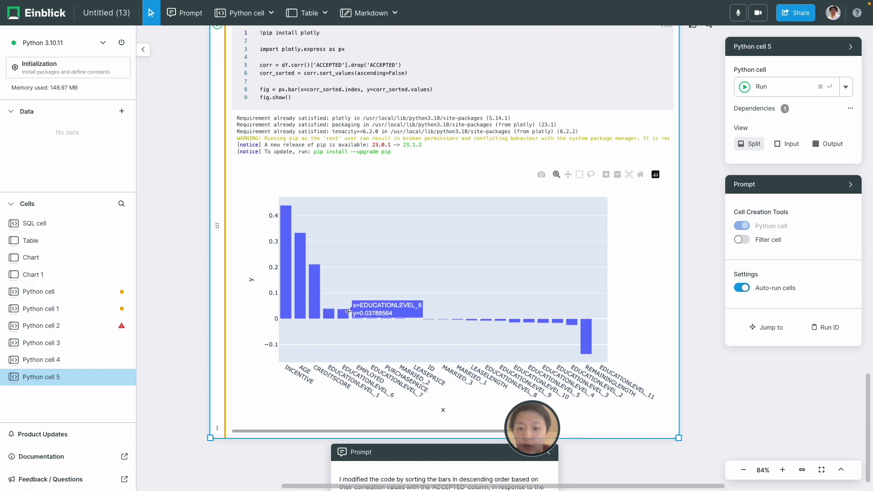
Deselect the chart, scroll to blank canvas space and pick the Python cell tool
{"action": "left_click", "coordinate": [194, 311]}
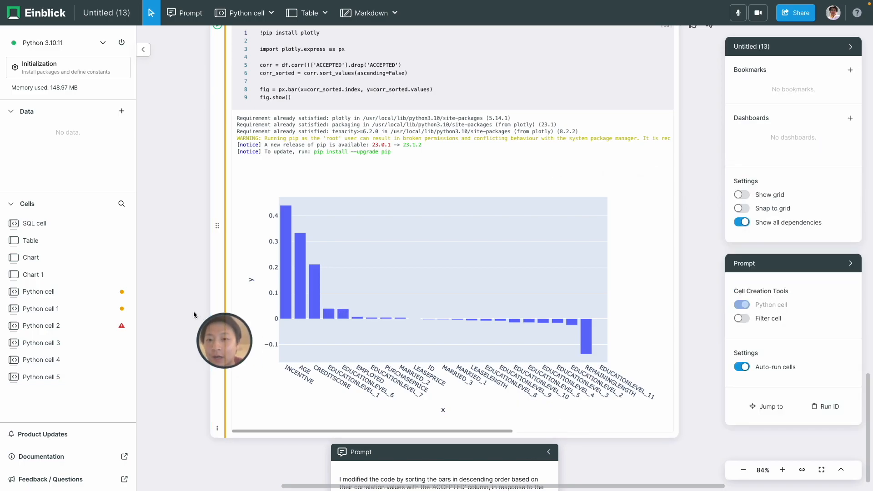
{"action": "scroll", "coordinate": [187, 309], "scroll_direction": "down", "scroll_amount": 3}
{"action": "scroll", "coordinate": [186, 312], "scroll_direction": "up", "scroll_amount": 1}
{"action": "scroll", "coordinate": [186, 312], "scroll_direction": "left", "scroll_amount": 1}
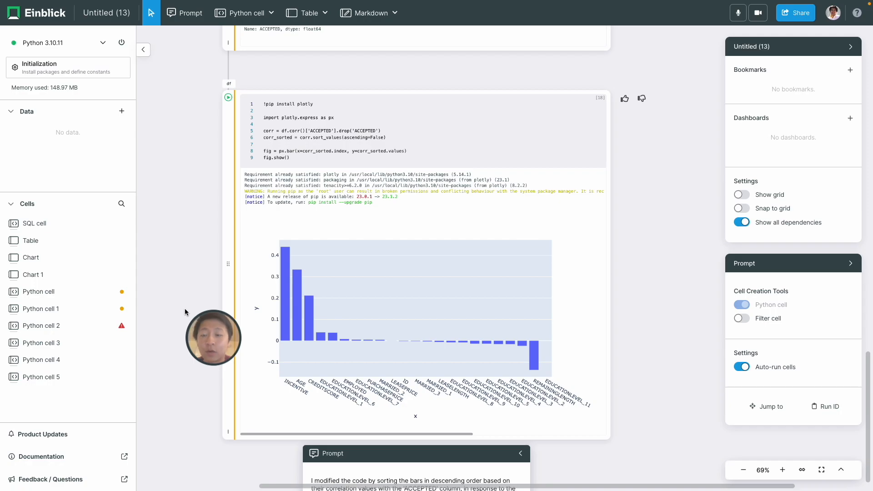
{"action": "scroll", "coordinate": [178, 268], "scroll_direction": "up", "scroll_amount": 15}
{"action": "scroll", "coordinate": [177, 268], "scroll_direction": "right", "scroll_amount": 9}
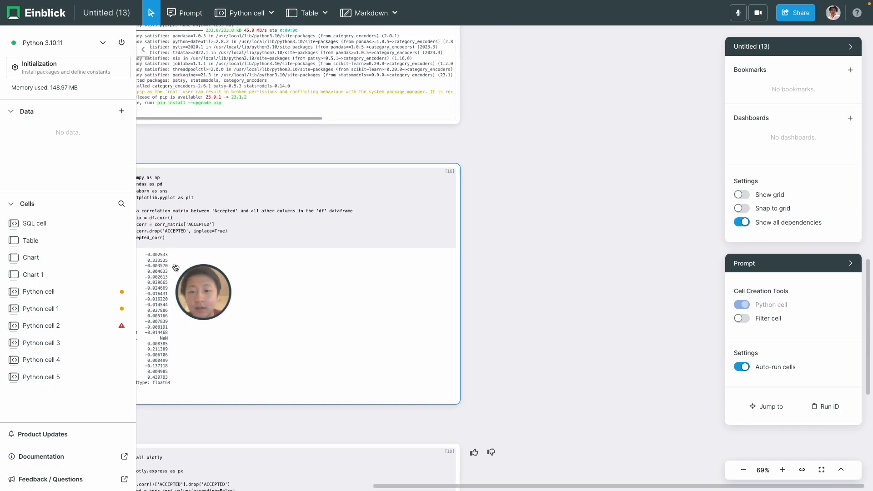
{"action": "scroll", "coordinate": [432, 217], "scroll_direction": "up", "scroll_amount": 10}
{"action": "scroll", "coordinate": [433, 216], "scroll_direction": "right", "scroll_amount": 6}
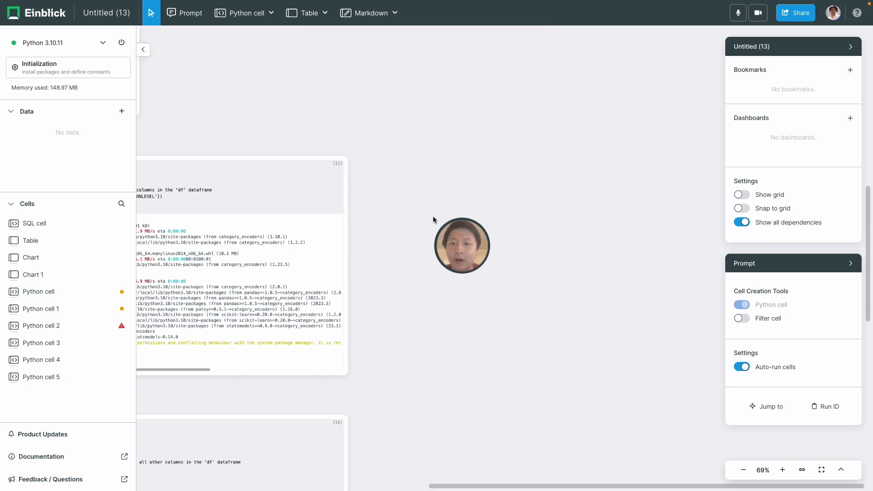
{"action": "scroll", "coordinate": [432, 216], "scroll_direction": "up", "scroll_amount": 5}
{"action": "left_click", "coordinate": [243, 13]}
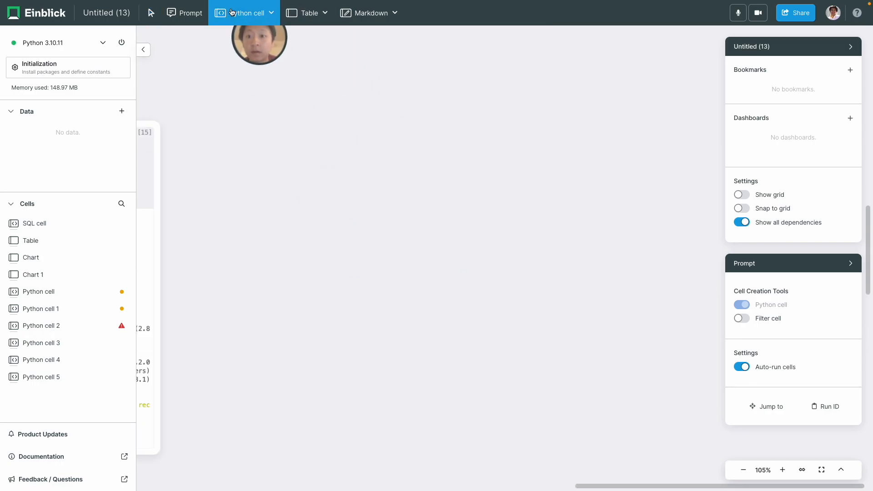
Paste the easyml_einblick AutoML code for ACCEPTED into a new Python cell, run it, and check the 0.8804 score
{"action": "left_click", "coordinate": [236, 105]}
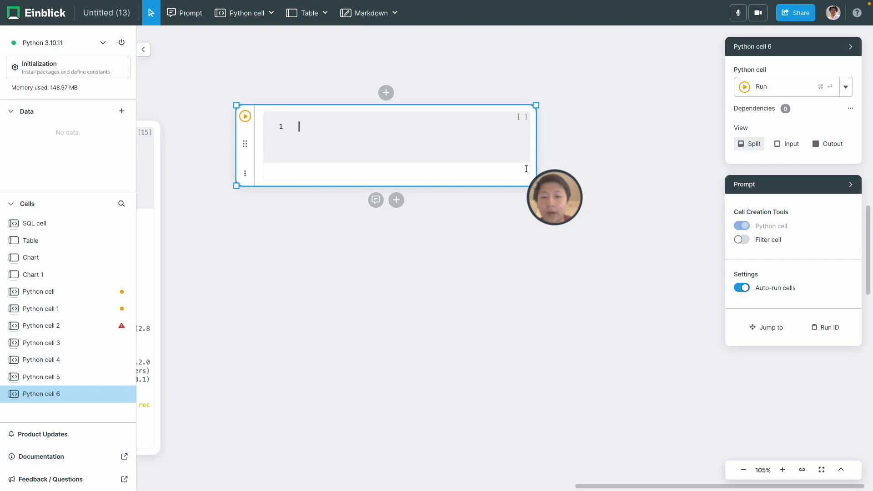
{"action": "type", "text": "## Install and import !pip install git+https://github.com/einblick-ai/helpful-functions.git#subdirectory=easyml_einblick from easyml_einblick import easyml_einblick   ## First, instantiate the ML object with input parameters (dataframe, name_of_target_variable, how_long_to_search, regression_or_classification) ml = easyml_einblick(df,\"ACCEPTED\",0.5,\"classification\")   ## Then, trigger data preprocessing: ml.preprocess()   ## You can then start model training: ml.train()"}
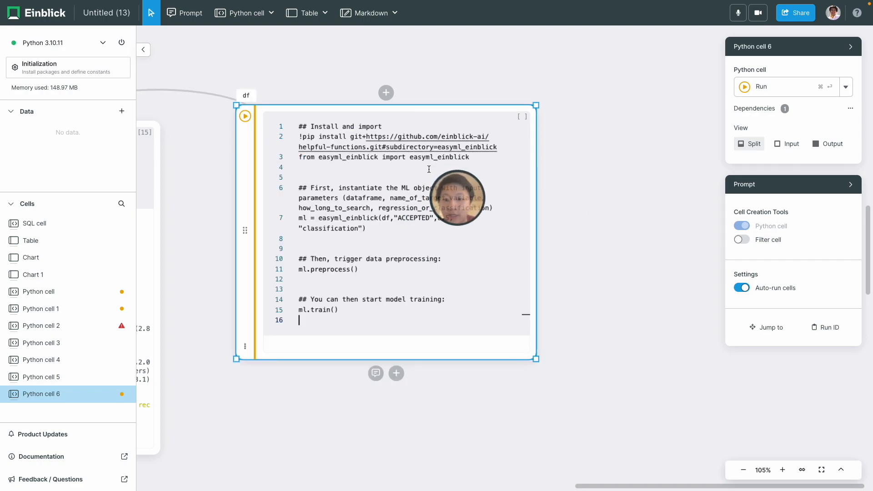
{"action": "key", "text": "super+Return"}
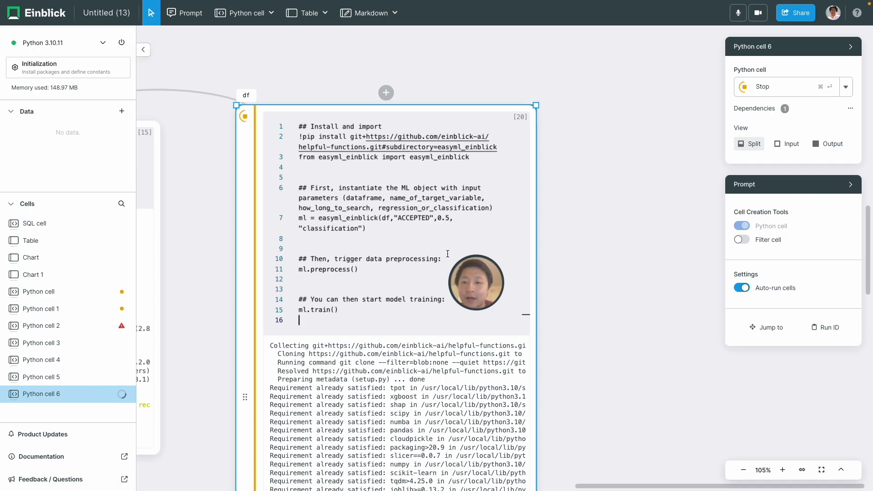
{"action": "left_click_drag", "start_coordinate": [447, 253], "coordinate": [612, 266]}
{"action": "scroll", "coordinate": [613, 266], "scroll_direction": "down", "scroll_amount": 6}
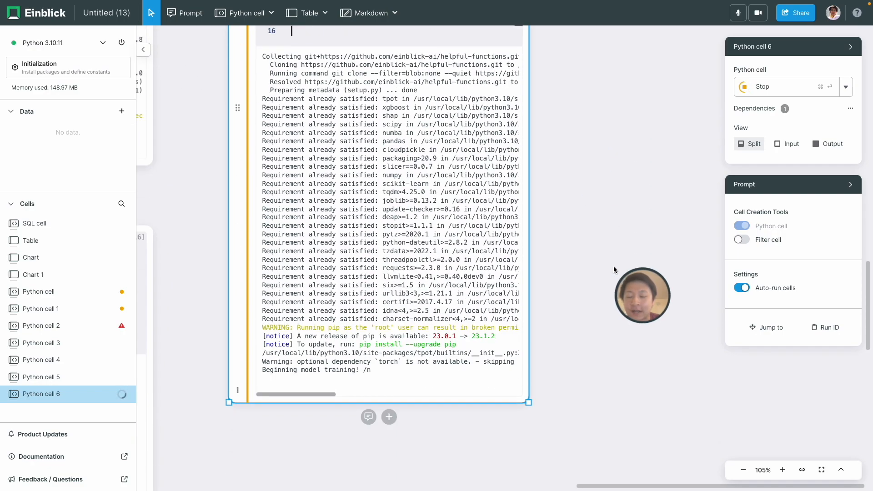
{"action": "scroll", "coordinate": [613, 266], "scroll_direction": "down", "scroll_amount": 1}
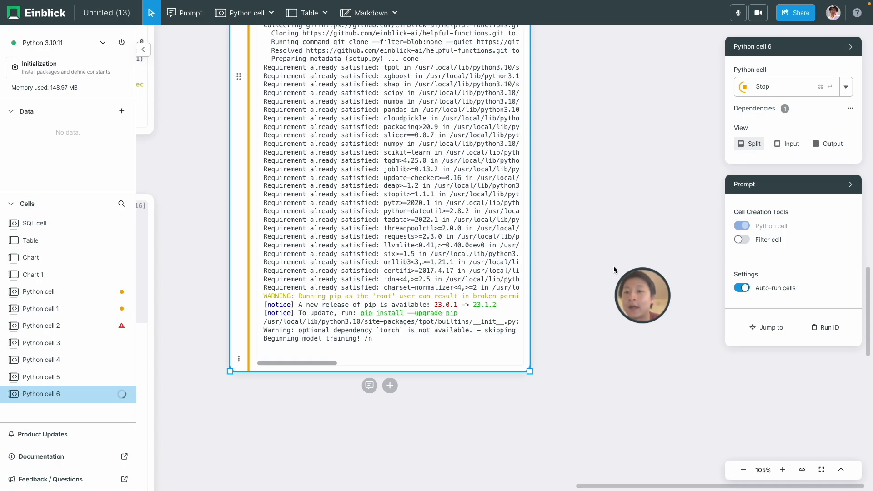
{"action": "scroll", "coordinate": [613, 266], "scroll_direction": "up", "scroll_amount": 9}
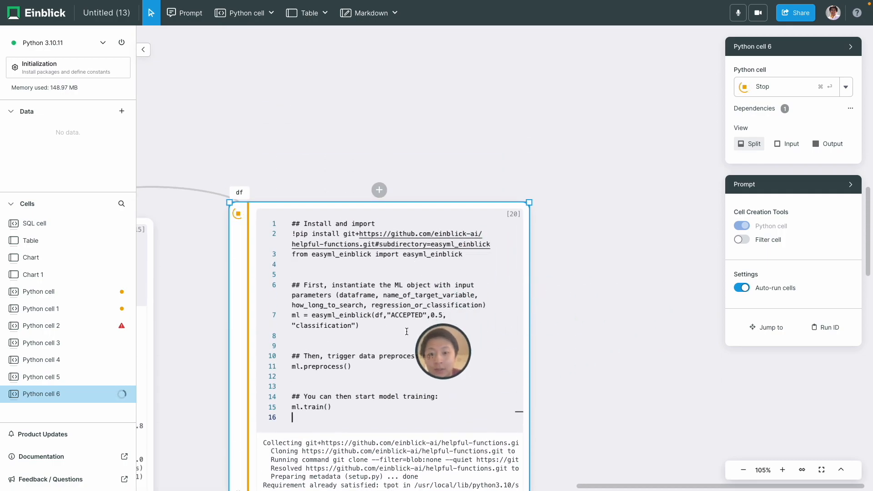
{"action": "left_click", "coordinate": [574, 366]}
{"action": "scroll", "coordinate": [573, 366], "scroll_direction": "down", "scroll_amount": 8}
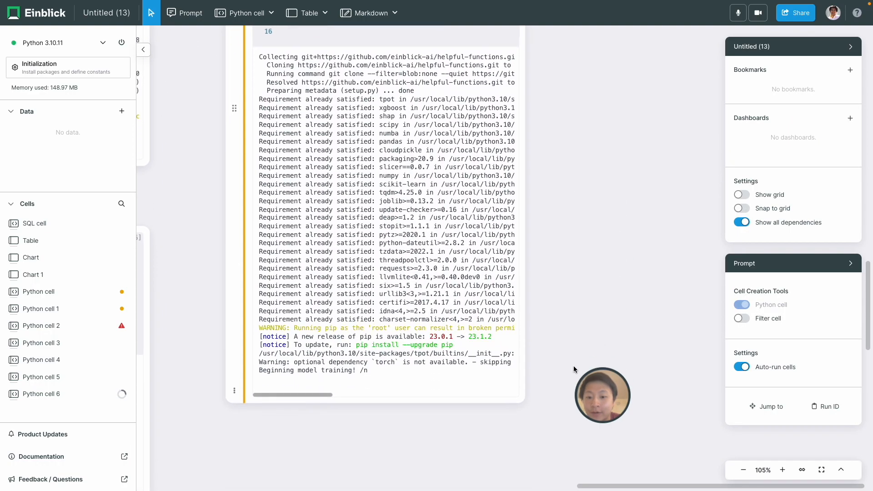
{"action": "scroll", "coordinate": [573, 366], "scroll_direction": "down", "scroll_amount": 1}
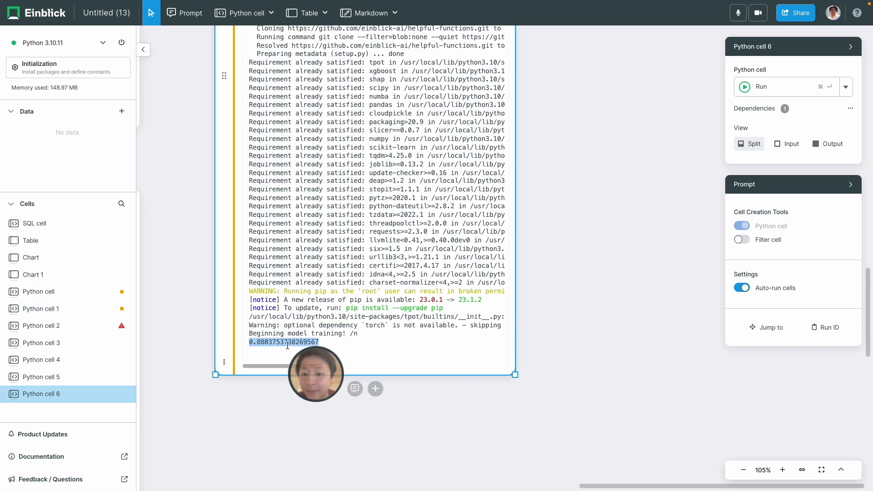
{"action": "scroll", "coordinate": [302, 411], "scroll_direction": "down", "scroll_amount": 2}
Add Python cell 7 running ml.explain() to get a SHAP chart led by INCENTIVE and AGE
{"action": "left_click", "coordinate": [372, 353]}
{"action": "left_click", "coordinate": [336, 352]}
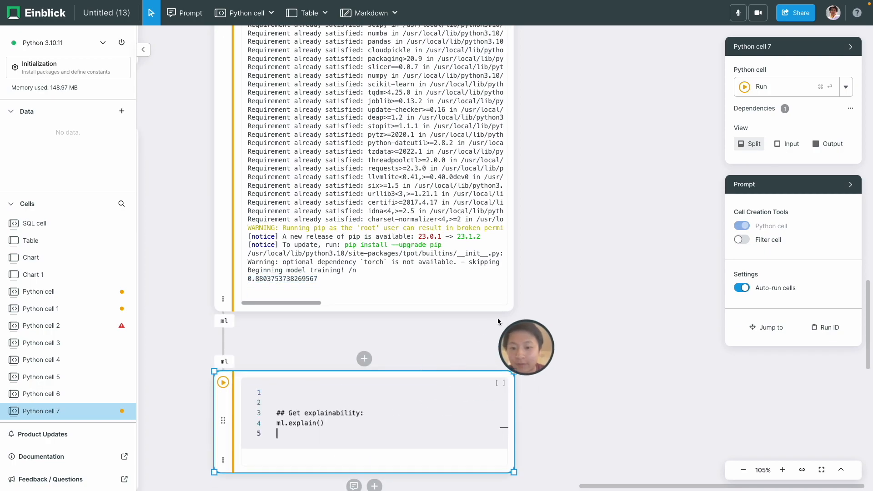
{"action": "scroll", "coordinate": [527, 299], "scroll_direction": "down", "scroll_amount": 2}
{"action": "key", "text": "super+Return"}
{"action": "scroll", "coordinate": [592, 296], "scroll_direction": "down", "scroll_amount": 3}
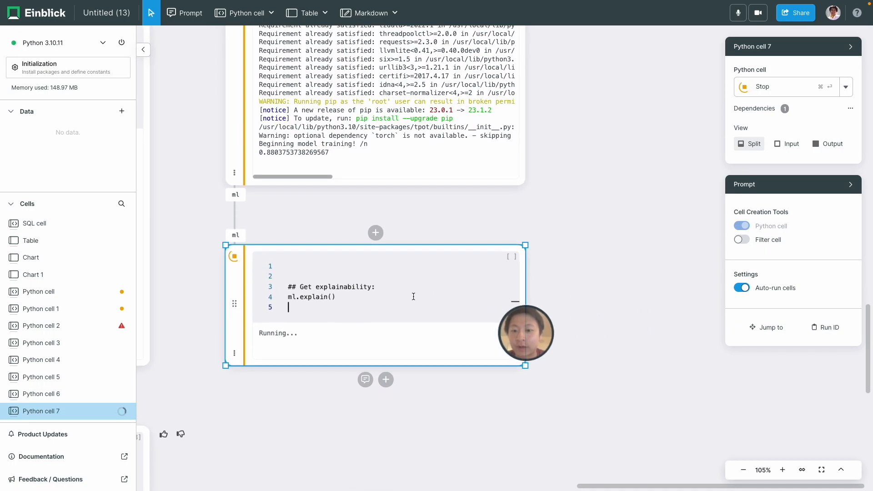
{"action": "scroll", "coordinate": [568, 255], "scroll_direction": "down", "scroll_amount": 5}
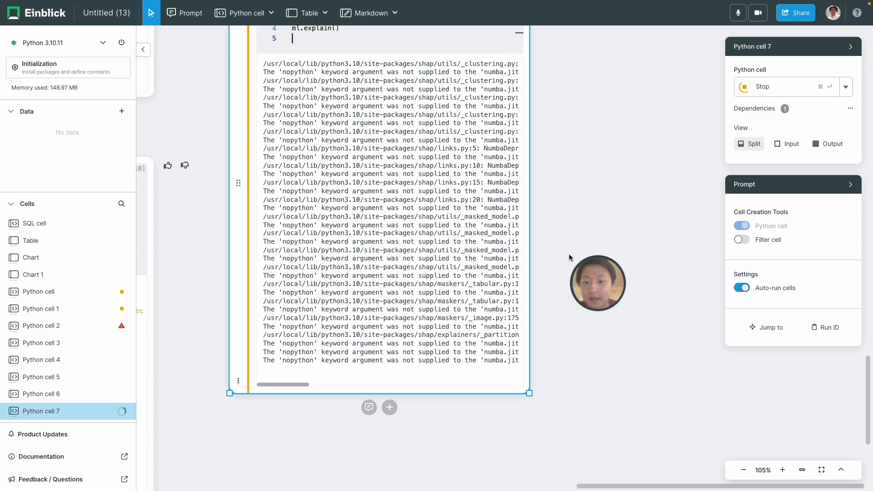
{"action": "scroll", "coordinate": [551, 307], "scroll_direction": "down", "scroll_amount": 3}
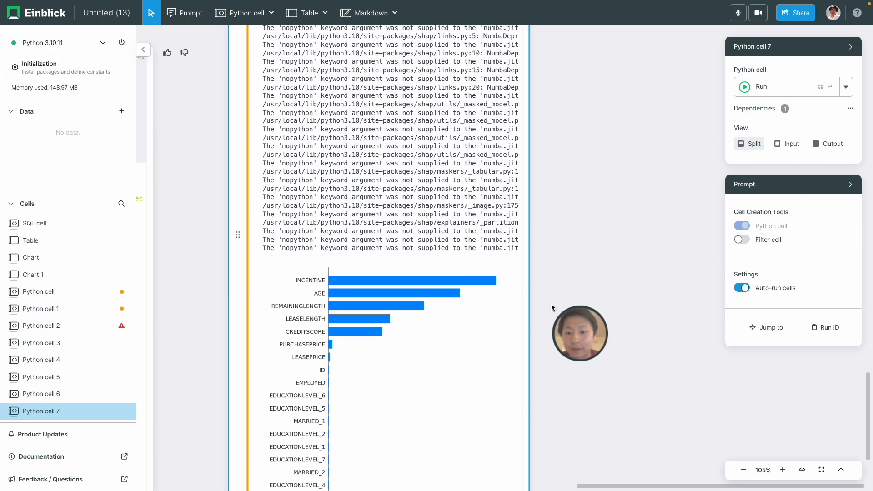
{"action": "scroll", "coordinate": [551, 303], "scroll_direction": "down", "scroll_amount": 2}
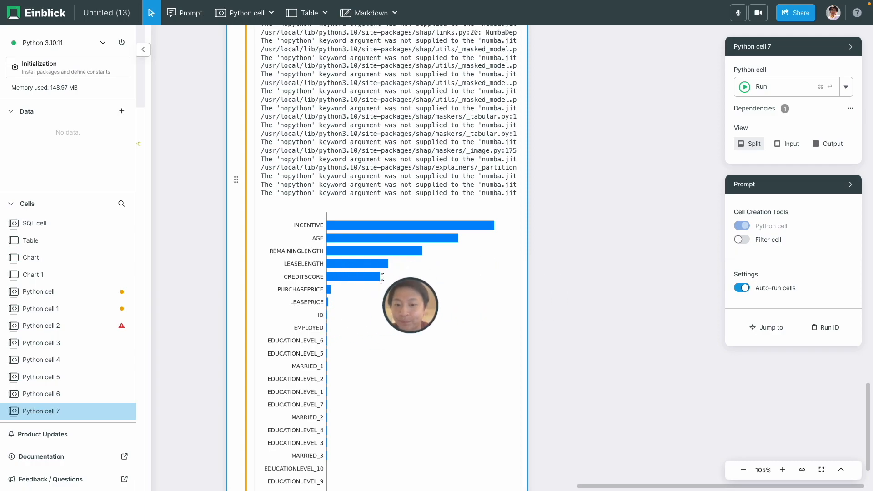
{"action": "scroll", "coordinate": [219, 309], "scroll_direction": "left", "scroll_amount": 5}
{"action": "scroll", "coordinate": [219, 310], "scroll_direction": "down", "scroll_amount": 2}
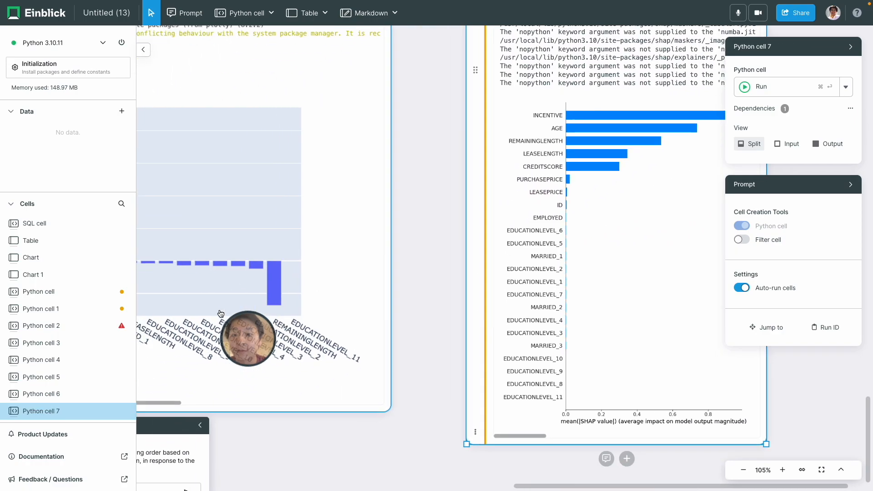
{"action": "scroll", "coordinate": [219, 309], "scroll_direction": "down", "scroll_amount": 2}
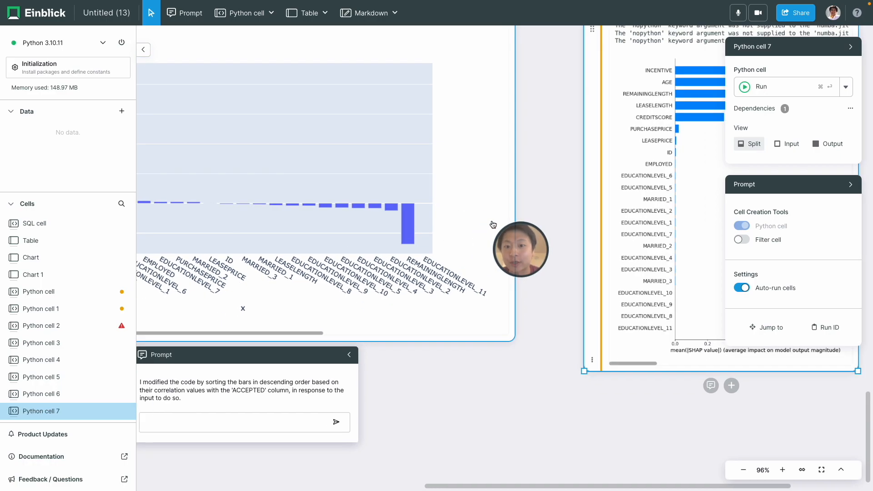
{"action": "scroll", "coordinate": [492, 225], "scroll_direction": "down", "scroll_amount": 4}
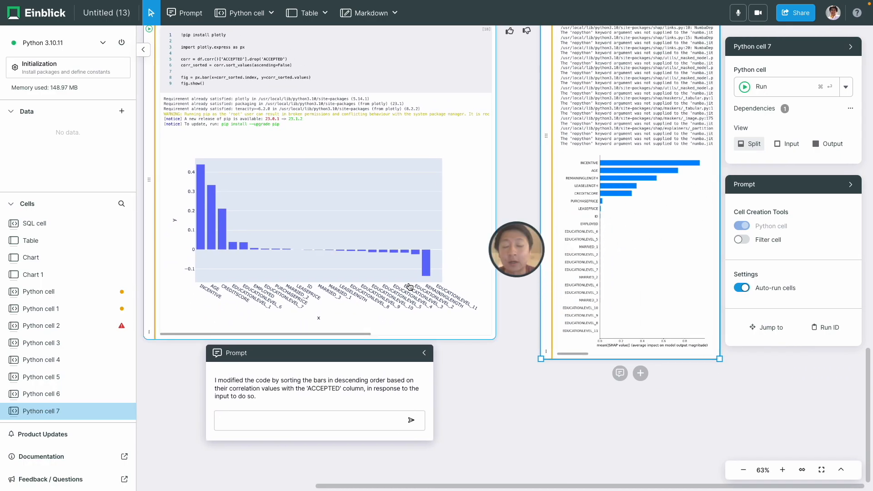
Delete the failed red Python cell 2
{"action": "scroll", "coordinate": [522, 200], "scroll_direction": "down", "scroll_amount": 1}
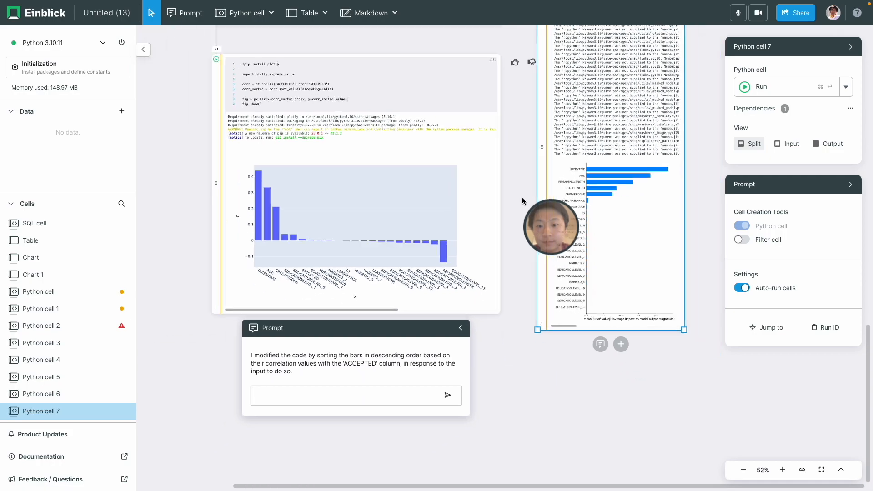
{"action": "scroll", "coordinate": [522, 199], "scroll_direction": "down", "scroll_amount": 2}
{"action": "left_click", "coordinate": [522, 199]}
{"action": "scroll", "coordinate": [522, 199], "scroll_direction": "up", "scroll_amount": 7}
{"action": "left_click", "coordinate": [258, 136]}
{"action": "key", "text": "Delete"}
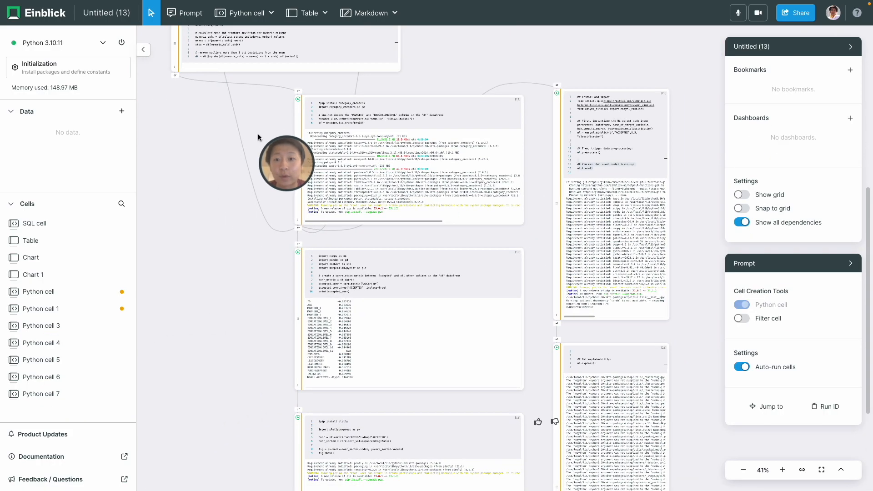
Add a markdown heading '# Correlation' beside the correlation chart cell
{"action": "left_click", "coordinate": [374, 21]}
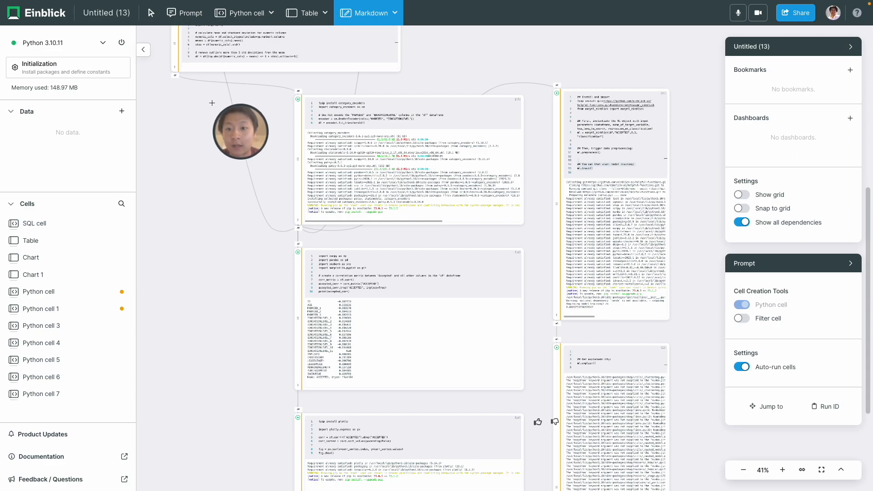
{"action": "scroll", "coordinate": [208, 321], "scroll_direction": "down", "scroll_amount": 3}
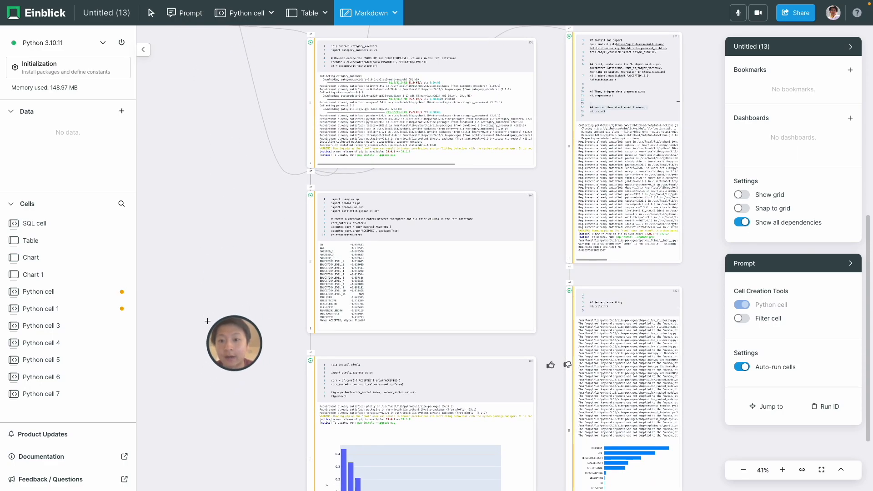
{"action": "left_click", "coordinate": [207, 367]}
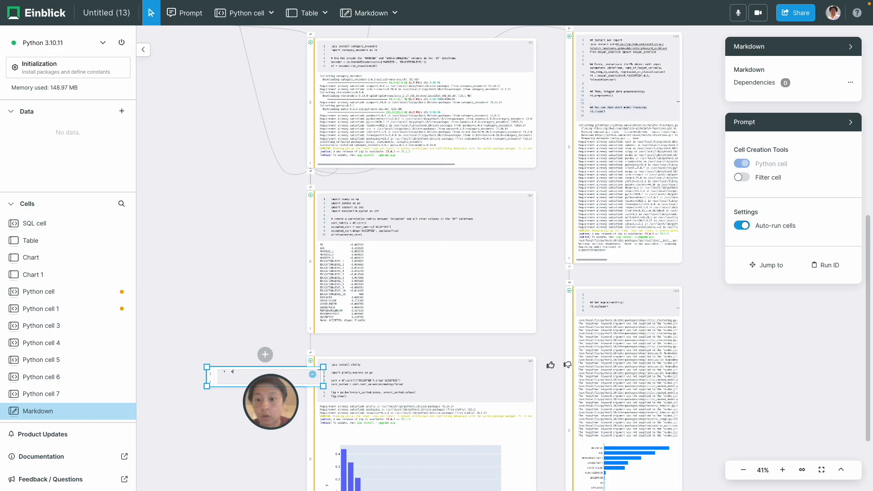
{"action": "type", "text": "# Correlation"}
{"action": "left_click", "coordinate": [312, 375]}
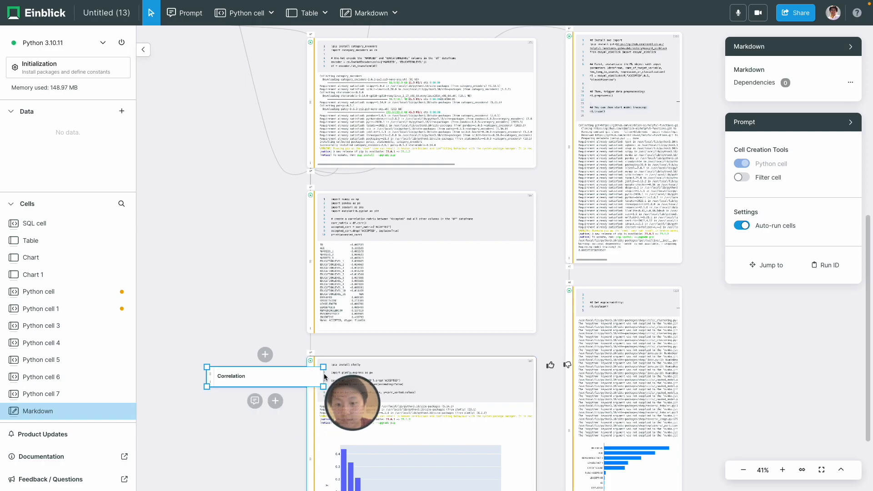
{"action": "left_click", "coordinate": [394, 13]}
{"action": "left_click", "coordinate": [357, 53]}
Draw a zone around the correlation cells and make it blue
{"action": "left_click_drag", "start_coordinate": [204, 27], "coordinate": [546, 490]}
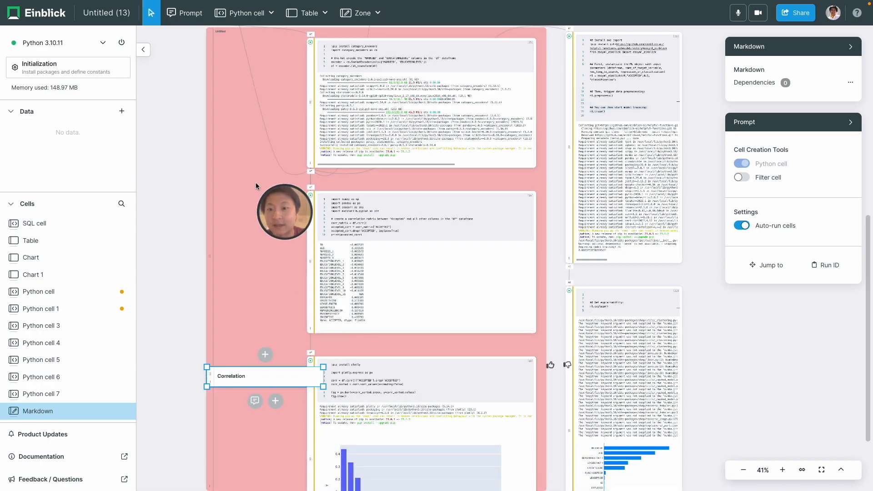
{"action": "scroll", "coordinate": [256, 181], "scroll_direction": "up", "scroll_amount": 1}
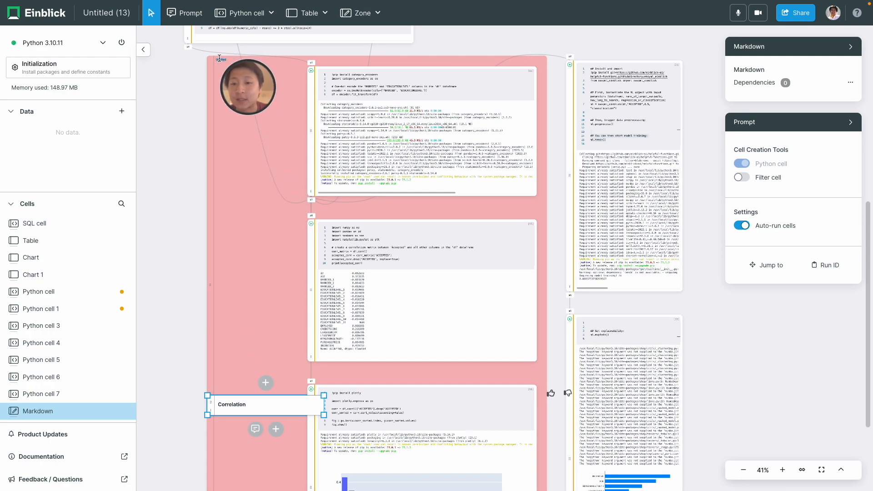
{"action": "scroll", "coordinate": [201, 180], "scroll_direction": "up", "scroll_amount": 3}
{"action": "scroll", "coordinate": [203, 188], "scroll_direction": "up", "scroll_amount": 2}
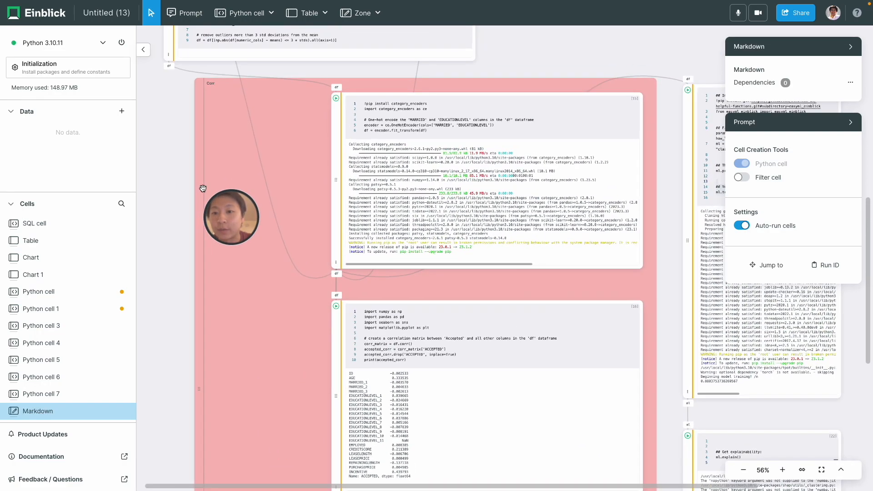
{"action": "scroll", "coordinate": [203, 187], "scroll_direction": "down", "scroll_amount": 10}
{"action": "scroll", "coordinate": [203, 187], "scroll_direction": "down", "scroll_amount": 1}
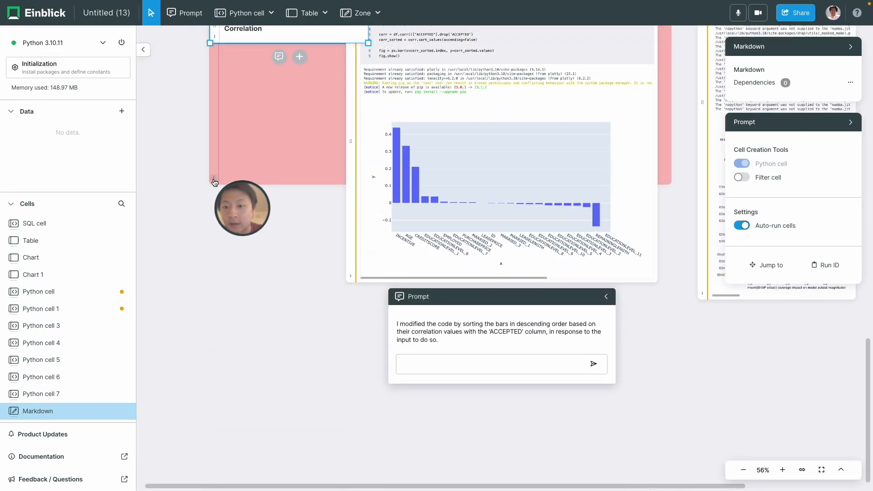
{"action": "left_click", "coordinate": [224, 188]}
{"action": "left_click", "coordinate": [248, 216]}
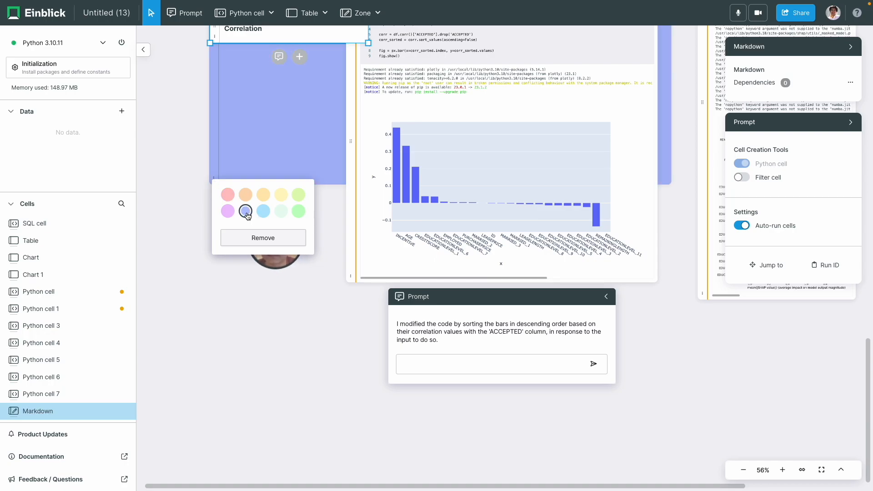
Extend the blue zone's bottom edge down over the correlation chart cell
{"action": "left_click_drag", "start_coordinate": [274, 187], "coordinate": [278, 312]}
{"action": "scroll", "coordinate": [195, 239], "scroll_direction": "left", "scroll_amount": 1}
{"action": "scroll", "coordinate": [213, 242], "scroll_direction": "down", "scroll_amount": 1}
{"action": "scroll", "coordinate": [214, 243], "scroll_direction": "down", "scroll_amount": 5}
{"action": "left_click_drag", "start_coordinate": [227, 188], "coordinate": [321, 159]}
Bookmark the correlation chart view and rename the bookmark CorrelationChart
{"action": "scroll", "coordinate": [590, 138], "scroll_direction": "up", "scroll_amount": 2}
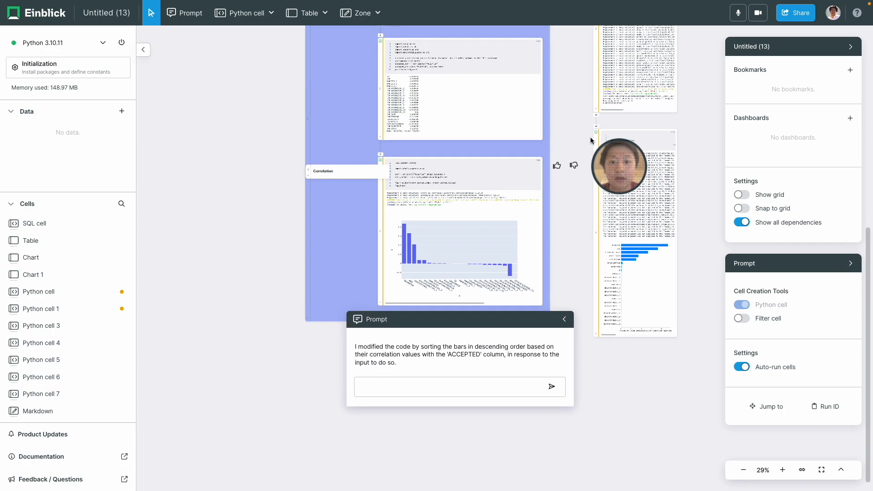
{"action": "scroll", "coordinate": [502, 232], "scroll_direction": "up", "scroll_amount": 3}
{"action": "scroll", "coordinate": [502, 231], "scroll_direction": "up", "scroll_amount": 6}
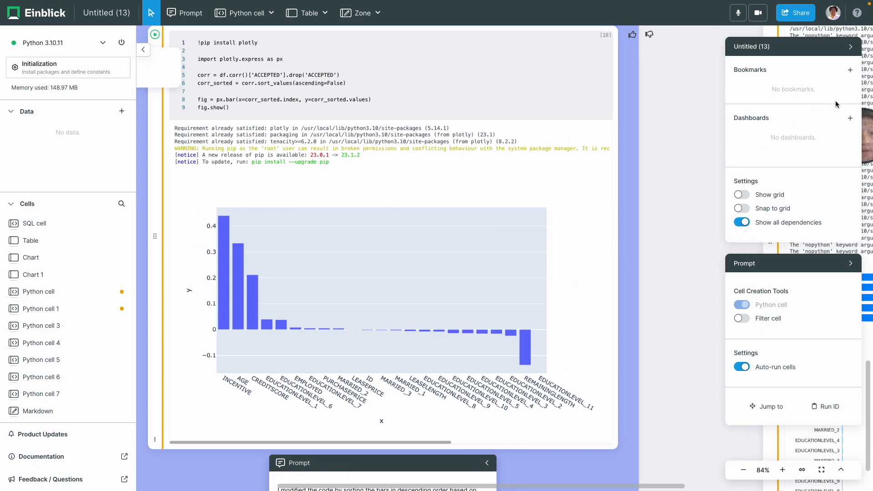
{"action": "left_click", "coordinate": [849, 70]}
{"action": "right_click", "coordinate": [780, 87]}
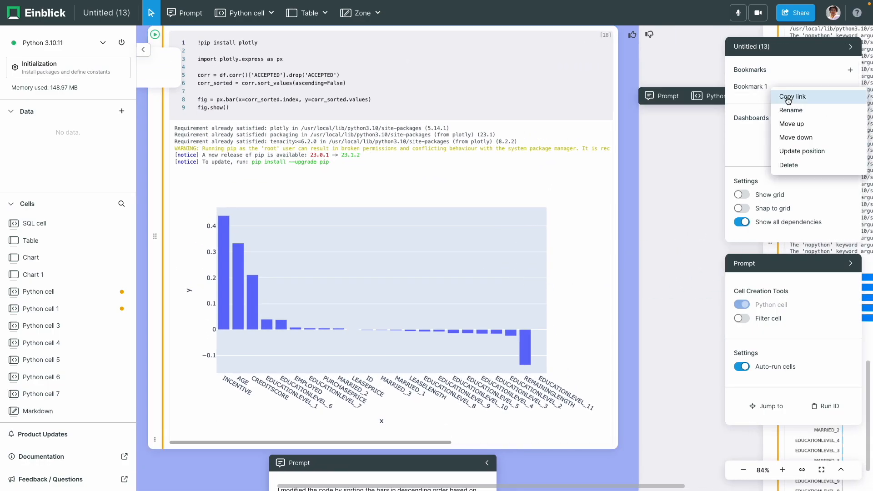
{"action": "left_click", "coordinate": [798, 110]}
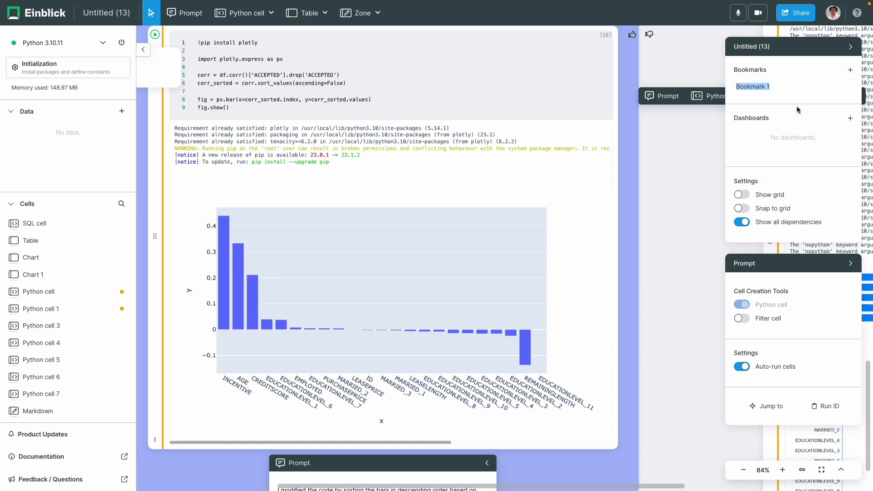
{"action": "type", "text": "CorrelationChart"}
{"action": "key", "text": "Return"}
{"action": "scroll", "coordinate": [691, 198], "scroll_direction": "down", "scroll_amount": 3}
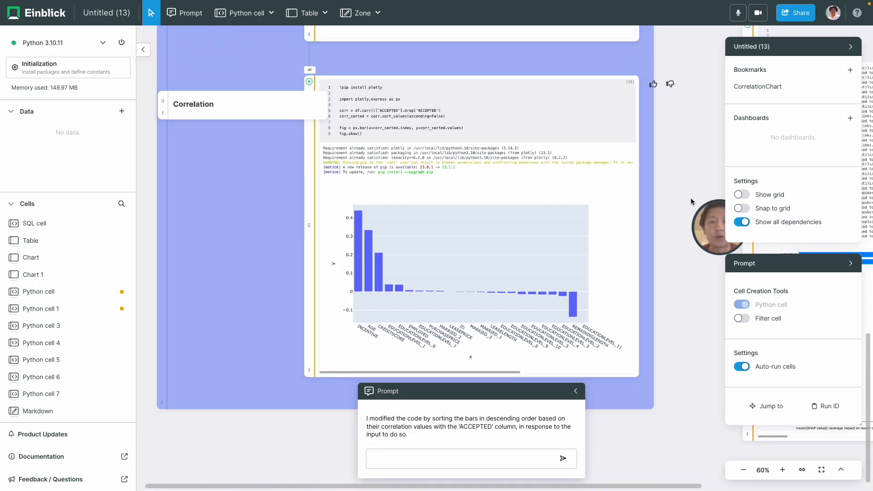
{"action": "scroll", "coordinate": [691, 198], "scroll_direction": "down", "scroll_amount": 4}
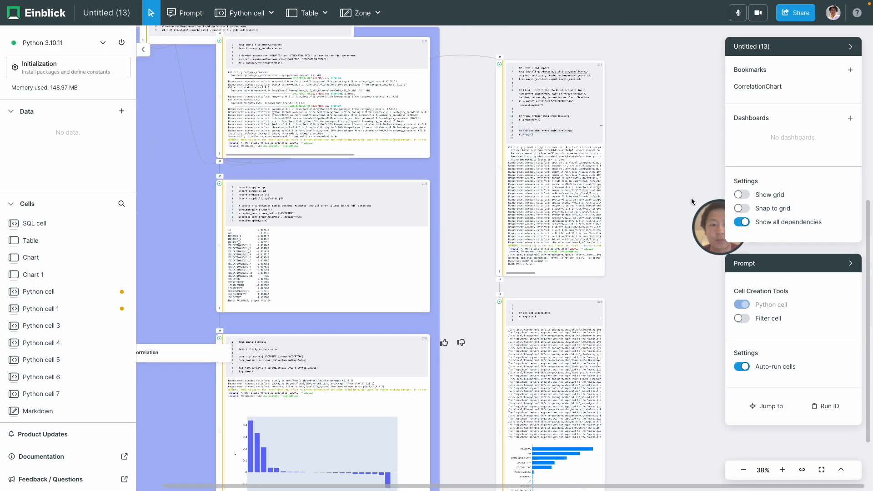
{"action": "scroll", "coordinate": [691, 198], "scroll_direction": "down", "scroll_amount": 4}
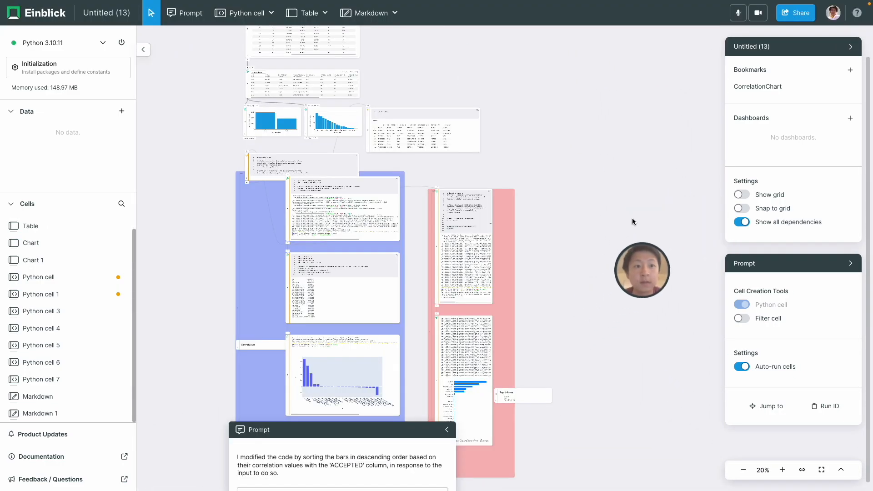
Invite a teammate to the canvas by entering their username in the Share dialog
{"action": "left_click", "coordinate": [791, 21]}
{"action": "left_click", "coordinate": [773, 89]}
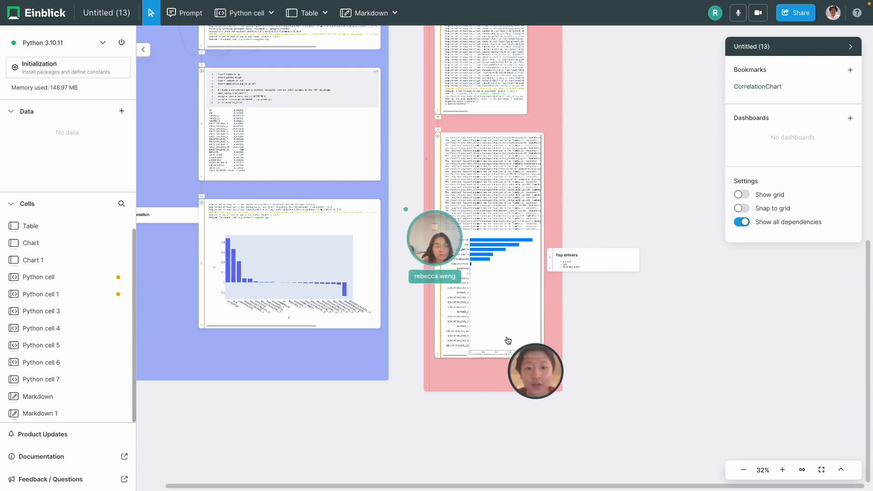
{"action": "scroll", "coordinate": [508, 341], "scroll_direction": "up", "scroll_amount": 5}
{"action": "scroll", "coordinate": [508, 341], "scroll_direction": "up", "scroll_amount": 1}
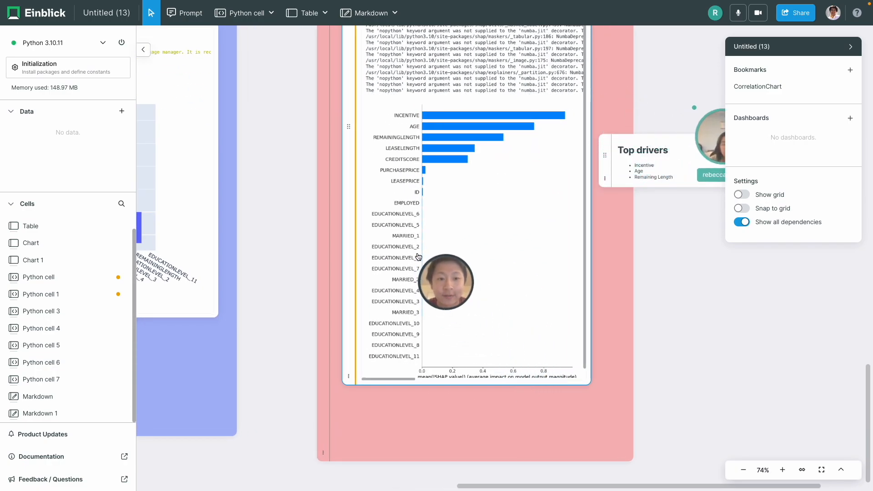
{"action": "scroll", "coordinate": [411, 250], "scroll_direction": "up", "scroll_amount": 1}
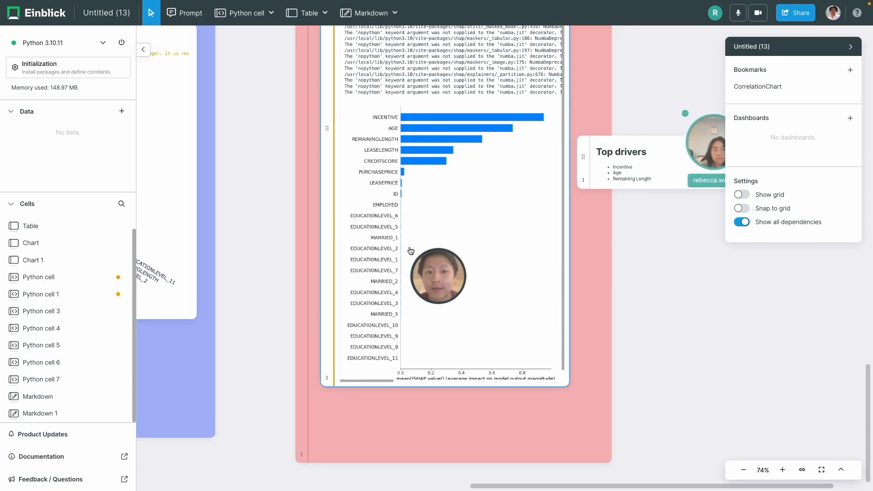